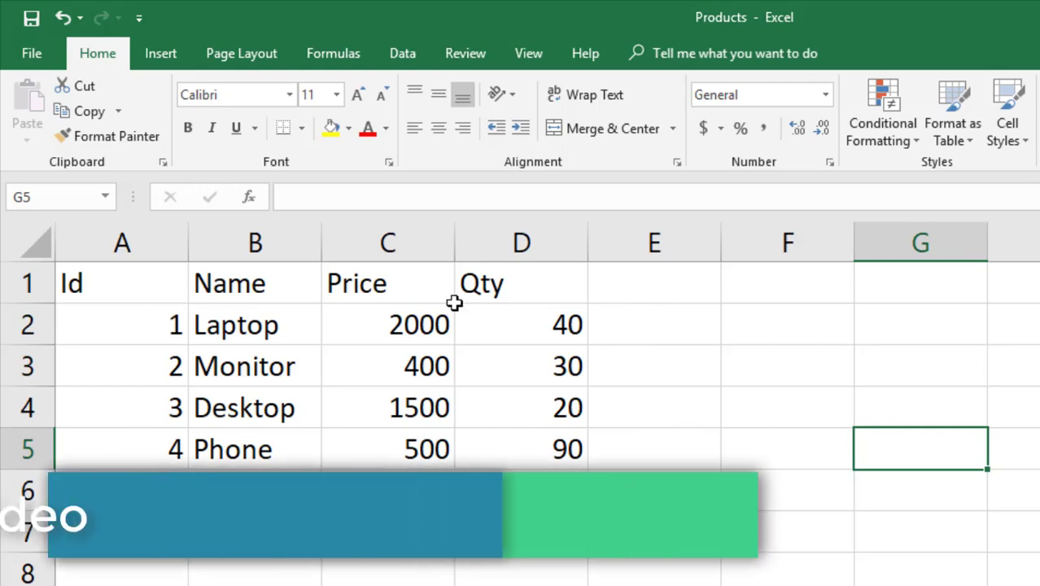
Add a 'Total' column heading in cell E1.
click(332, 325)
click(257, 325)
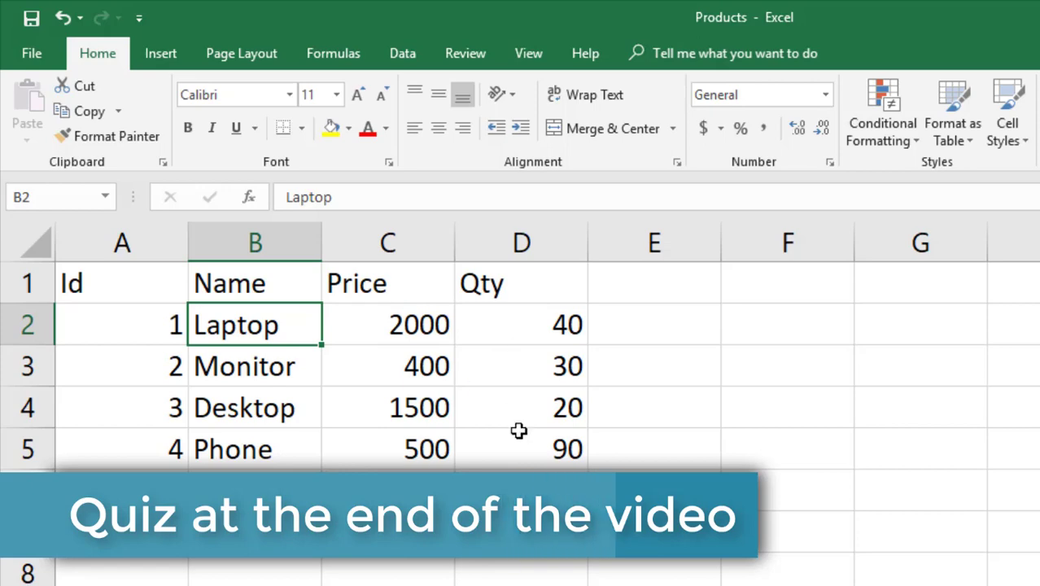
click(622, 323)
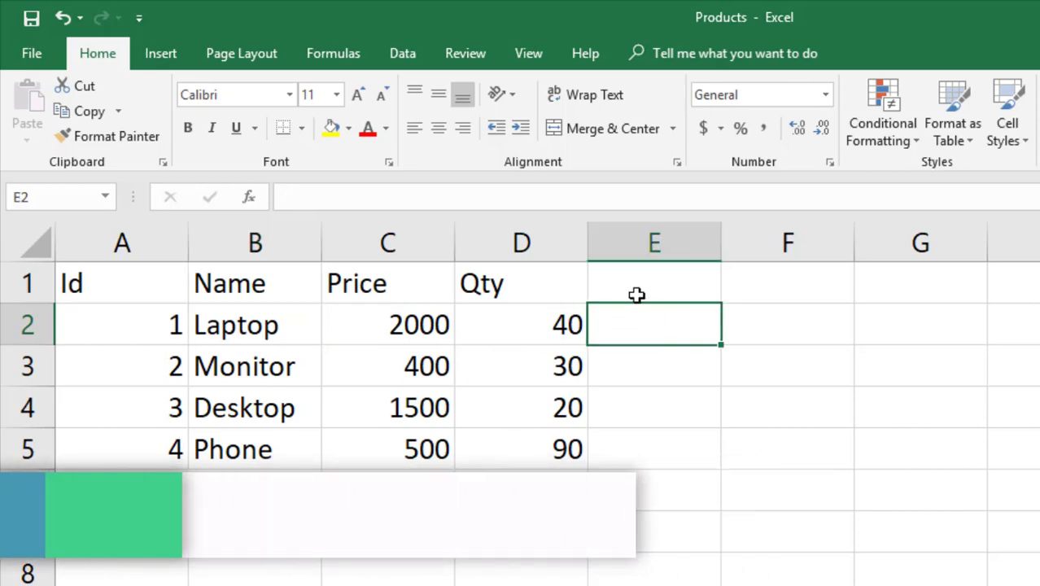
click(639, 283)
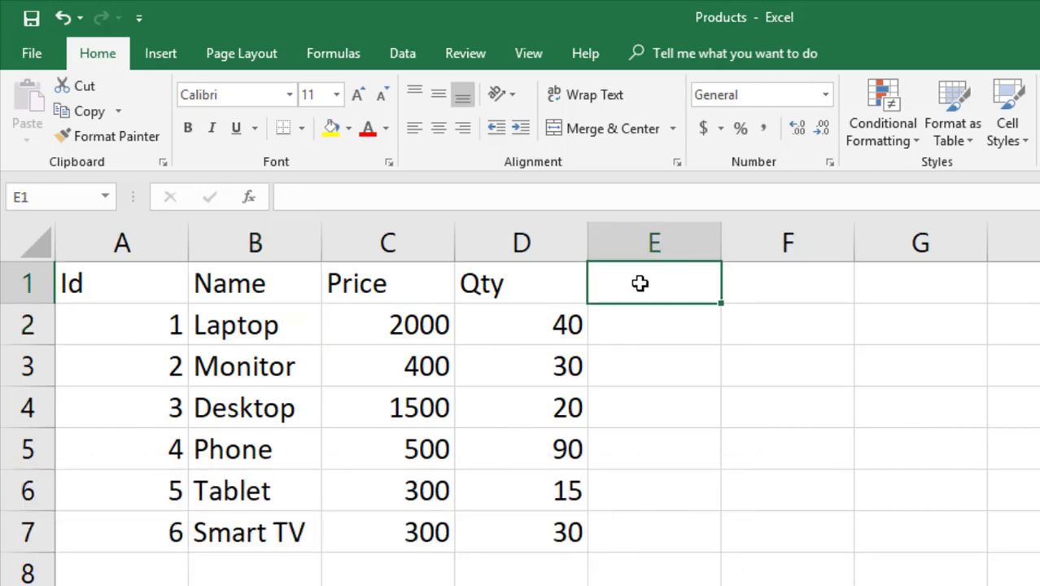
text(Tot)
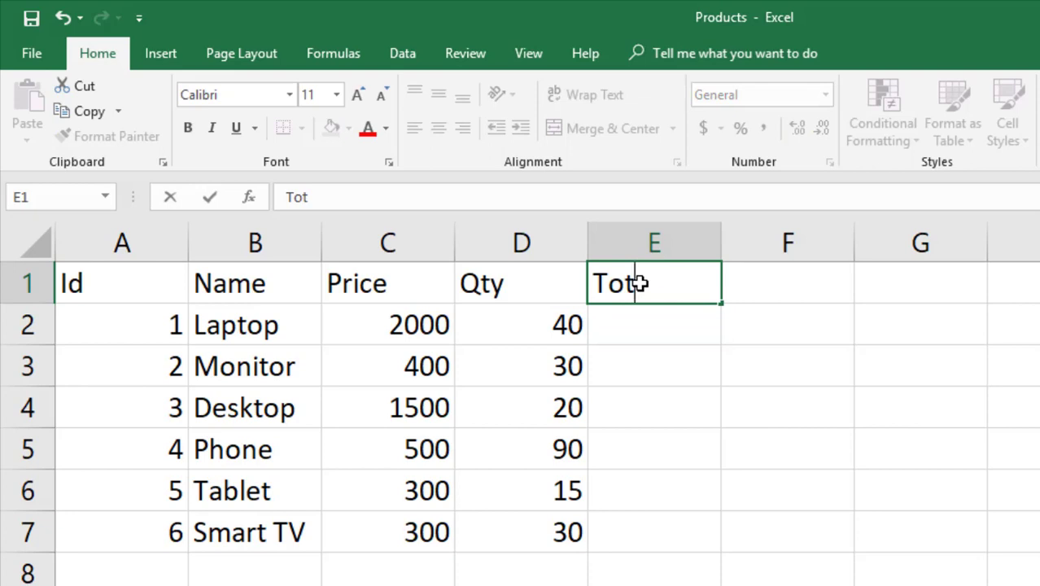
text(al)
key(Return)
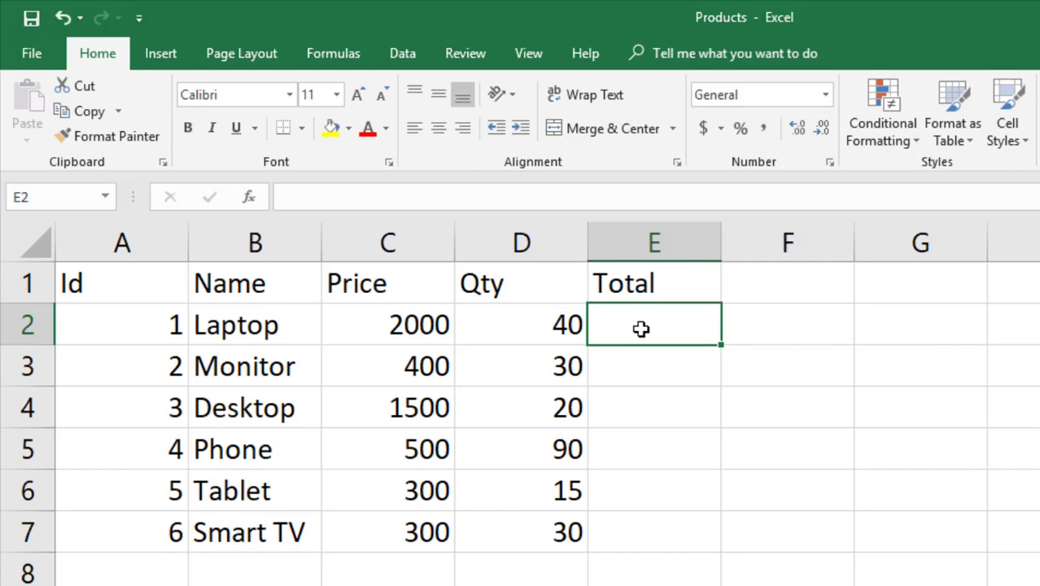
Enter =C2*D2 in E2 so the Laptop's total shows 80000.
text(=)
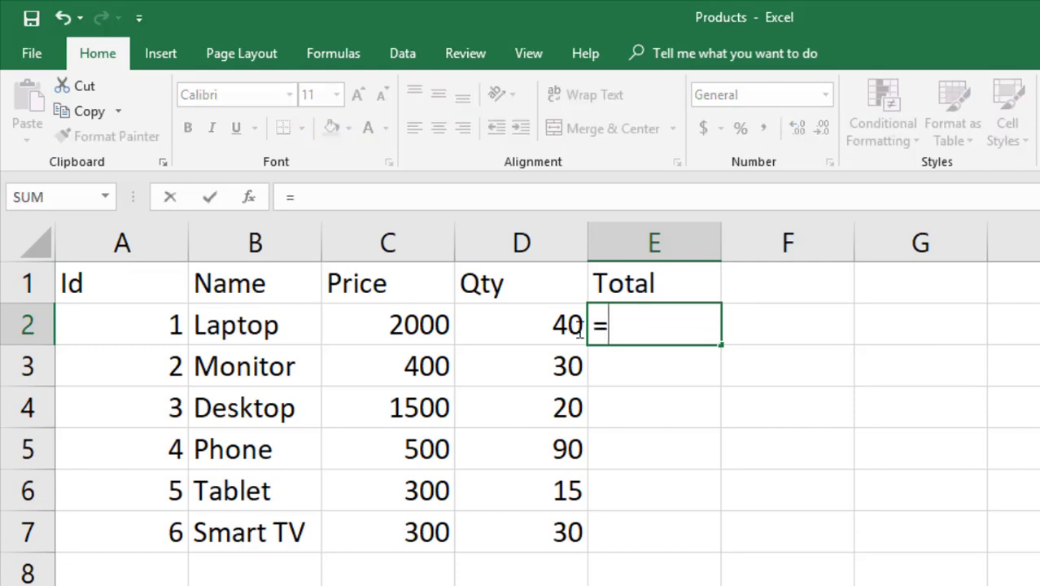
click(372, 323)
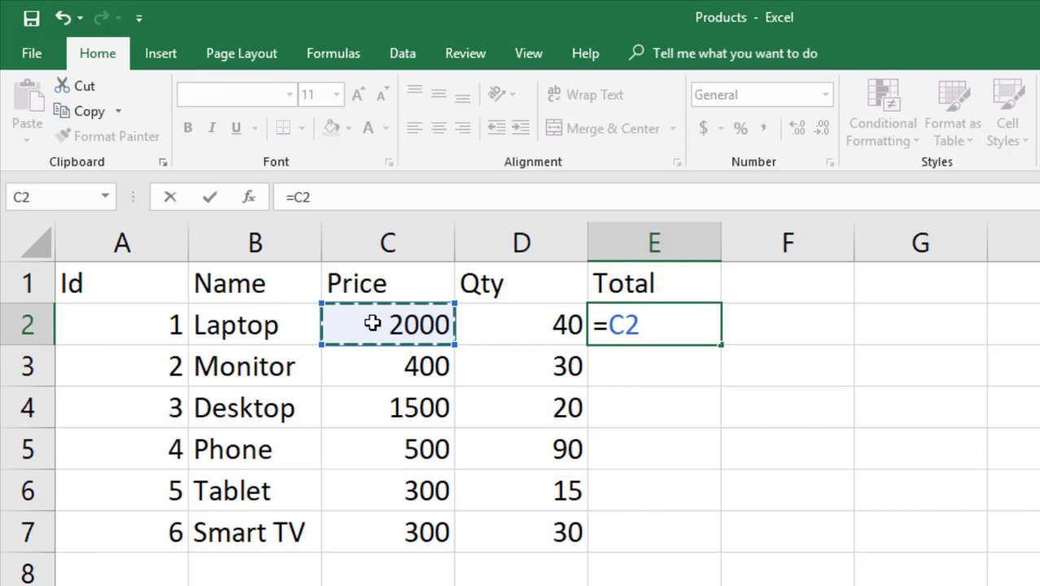
text(*)
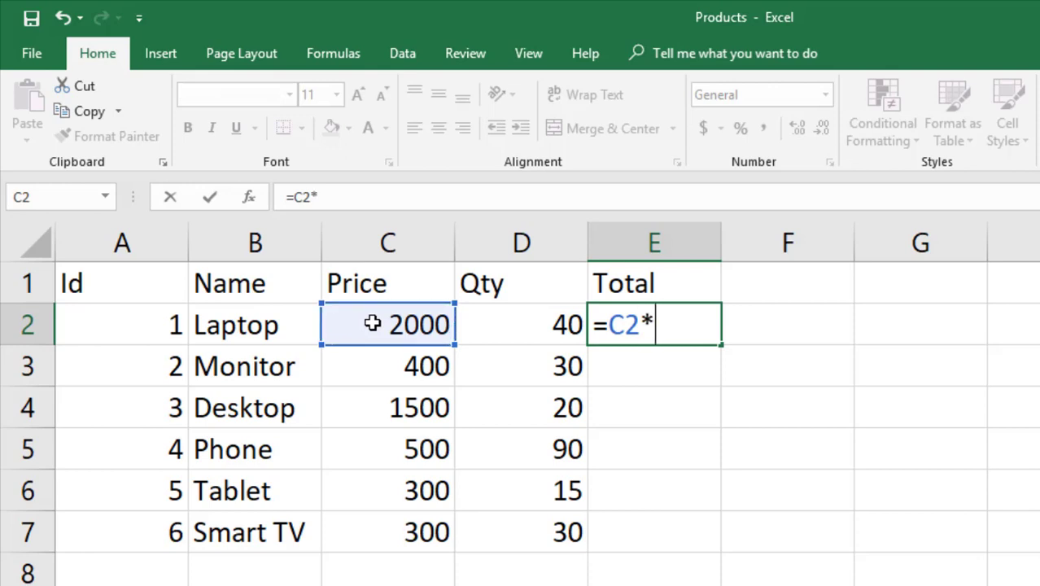
click(510, 325)
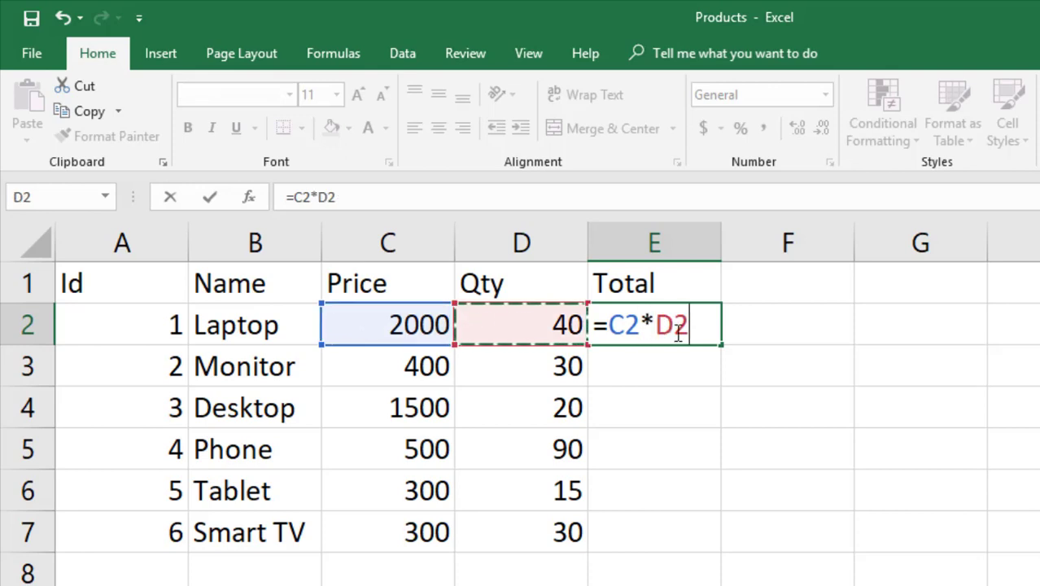
key(Return)
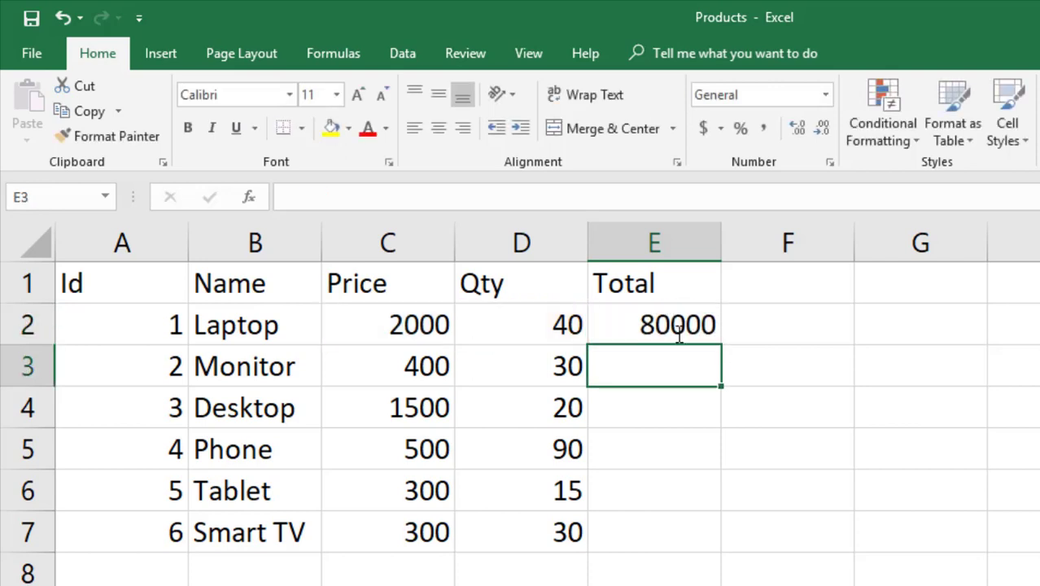
click(678, 335)
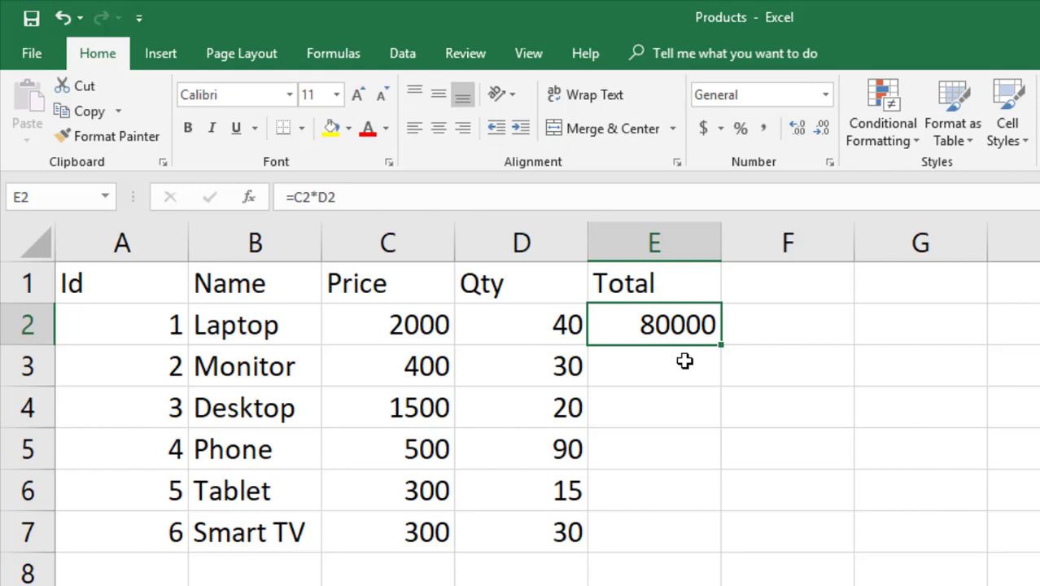
click(651, 371)
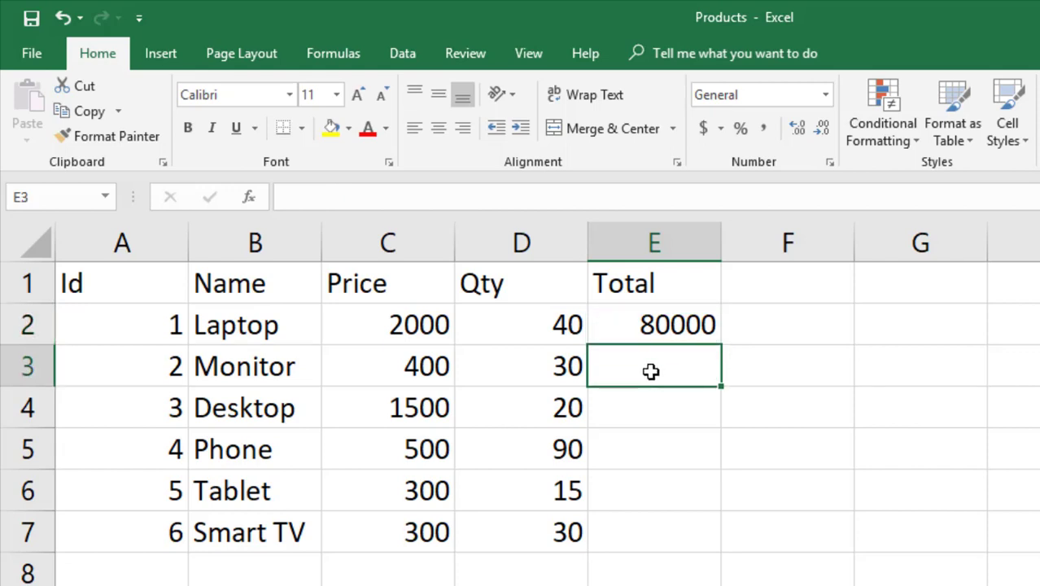
text(=)
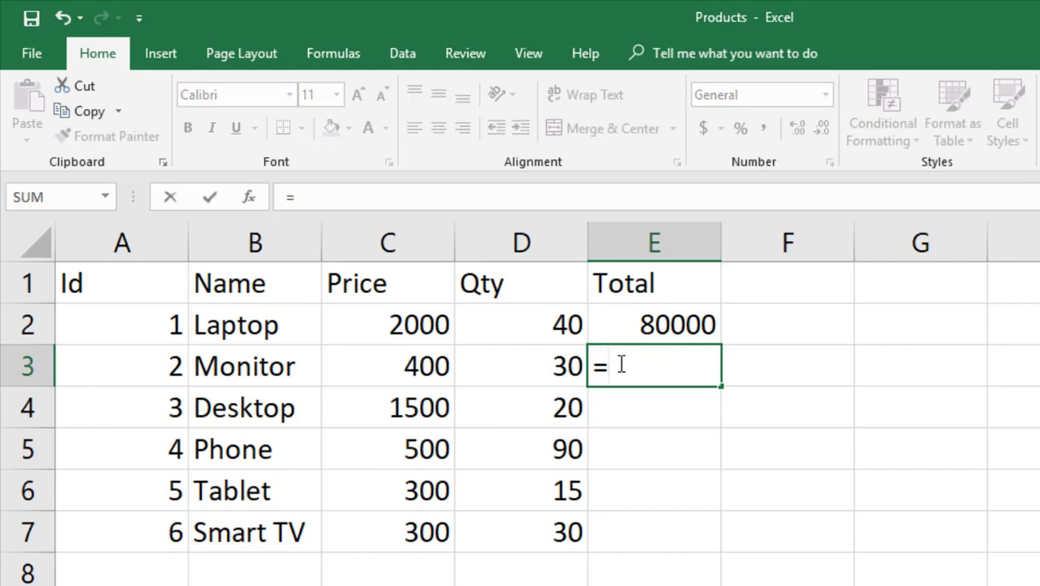
click(428, 368)
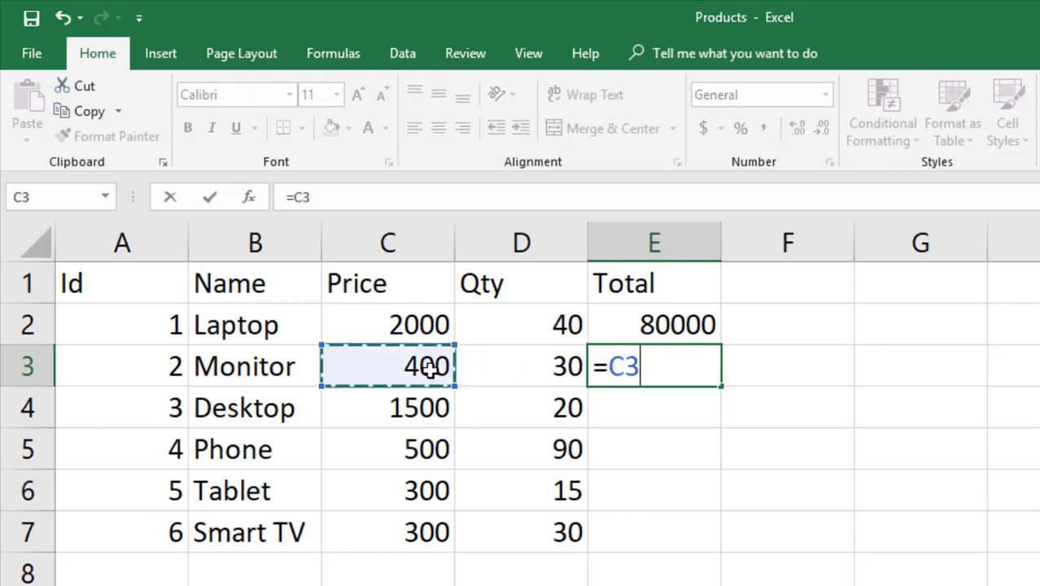
text(*)
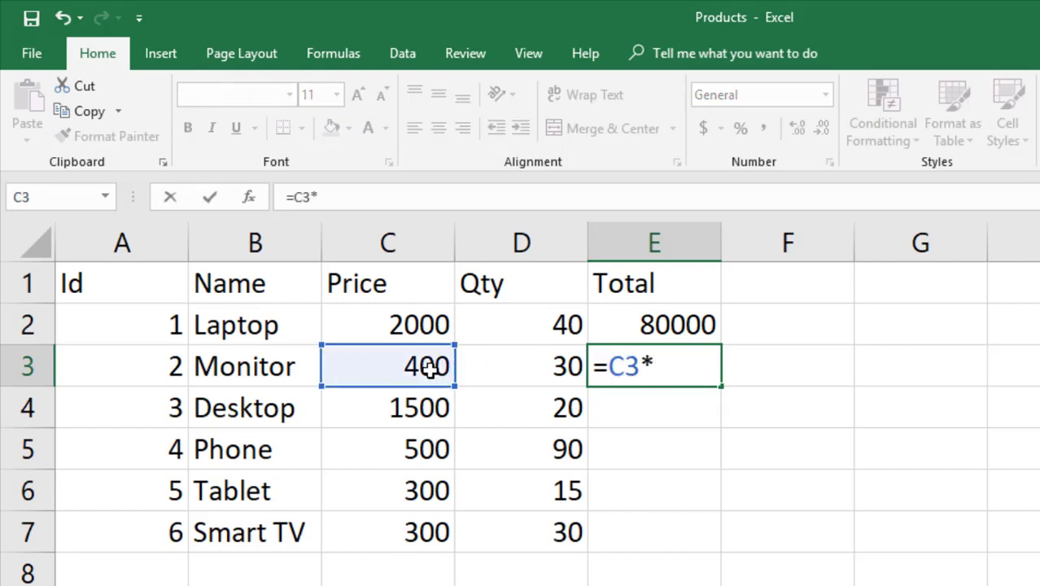
click(523, 379)
key(Return)
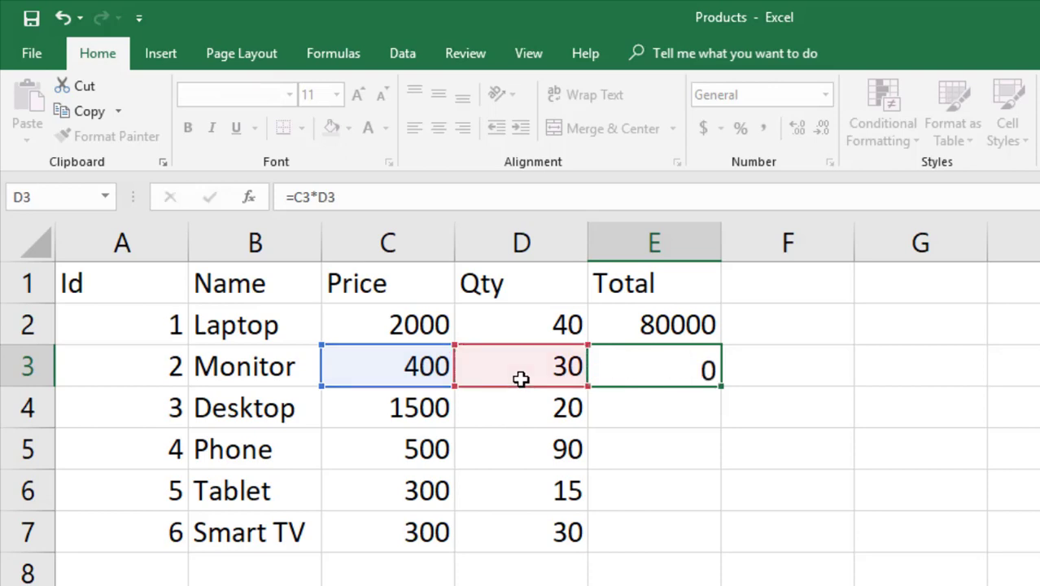
key(Up)
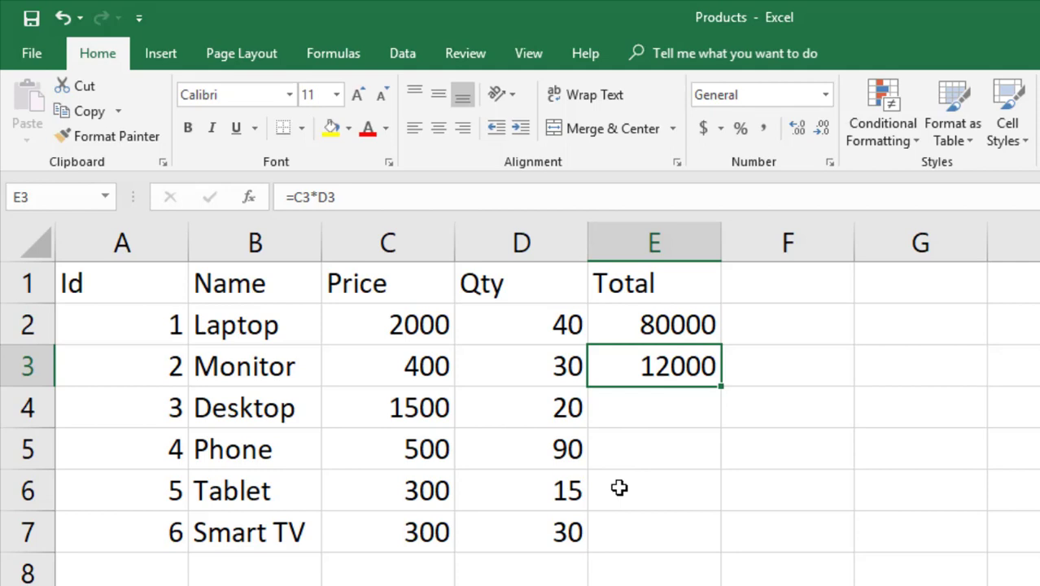
Clear E3, then copy E2's Total formula into E3 for the Monitor.
key(Delete)
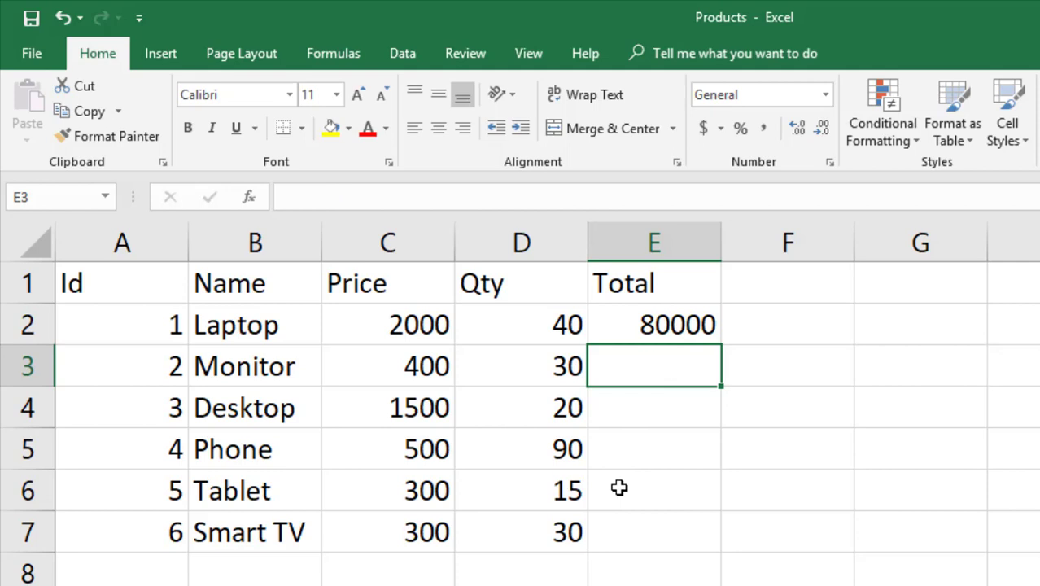
click(669, 325)
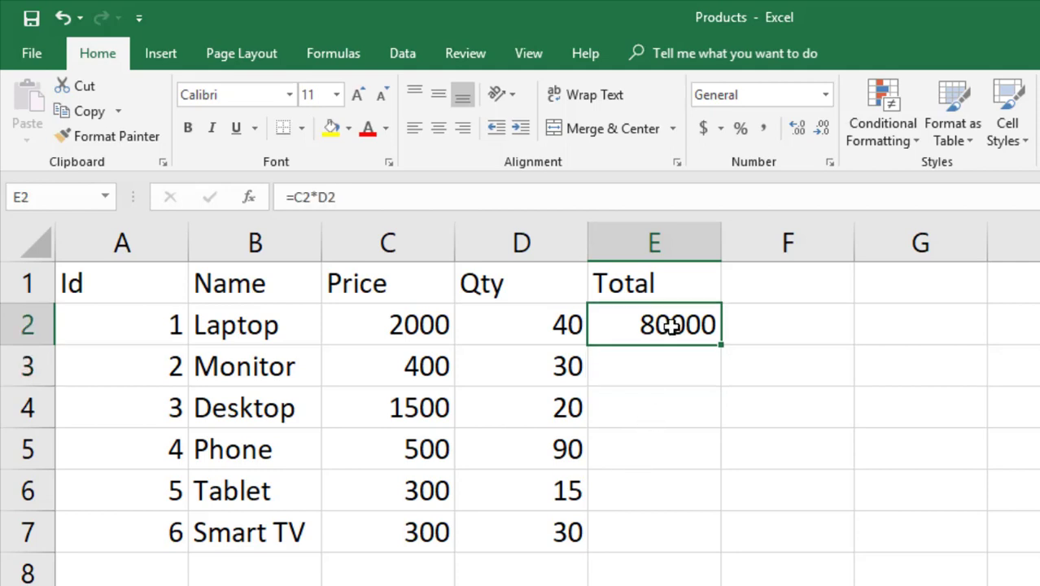
click(664, 367)
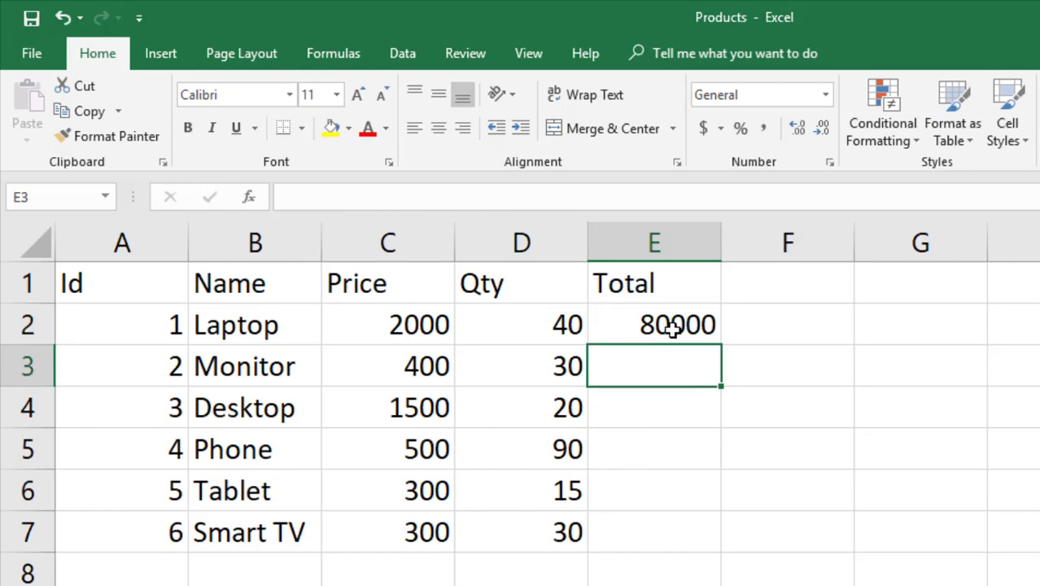
click(670, 327)
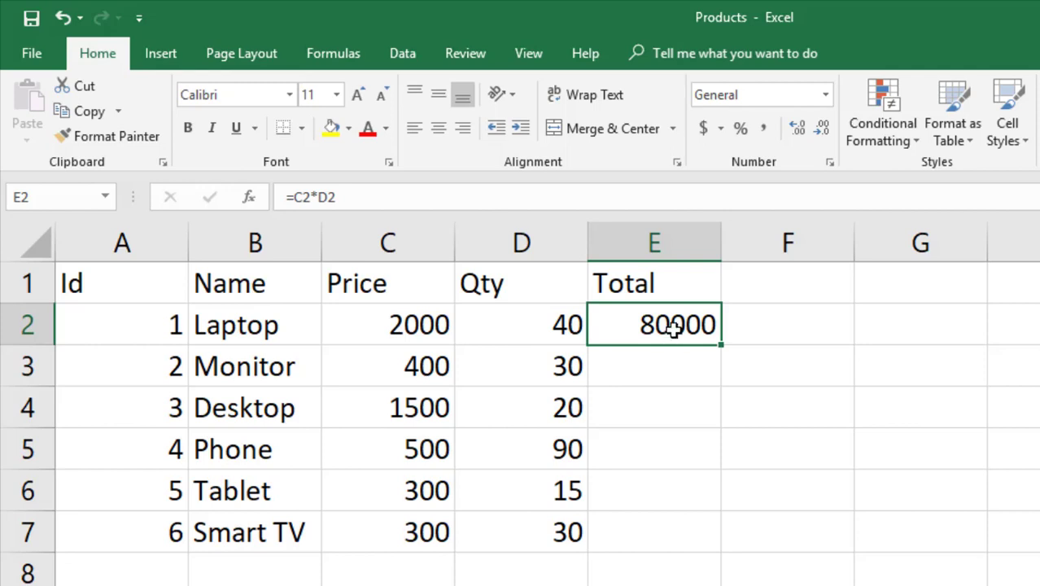
key(ctrl+c)
click(666, 376)
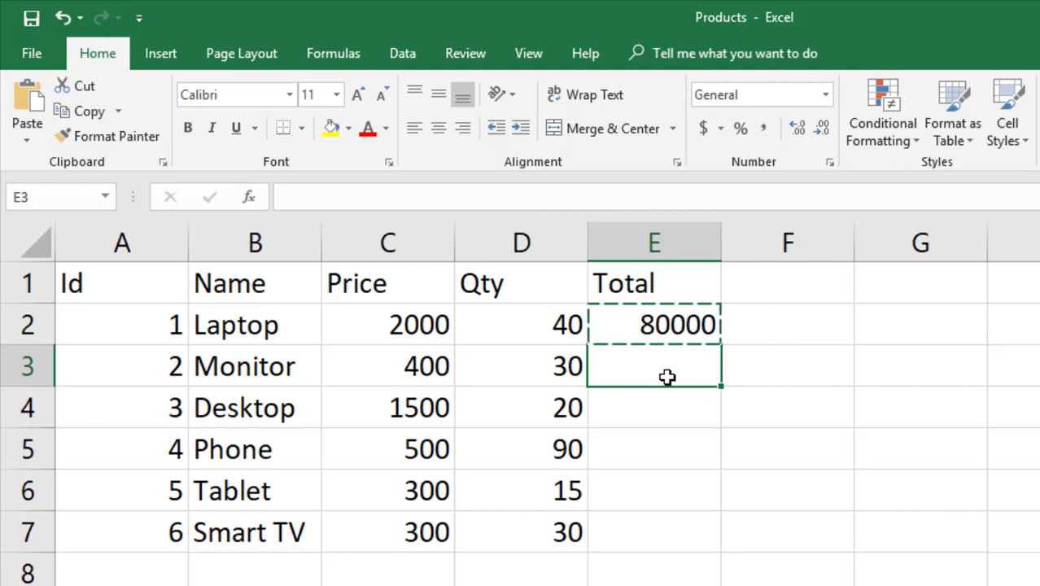
key(ctrl+v)
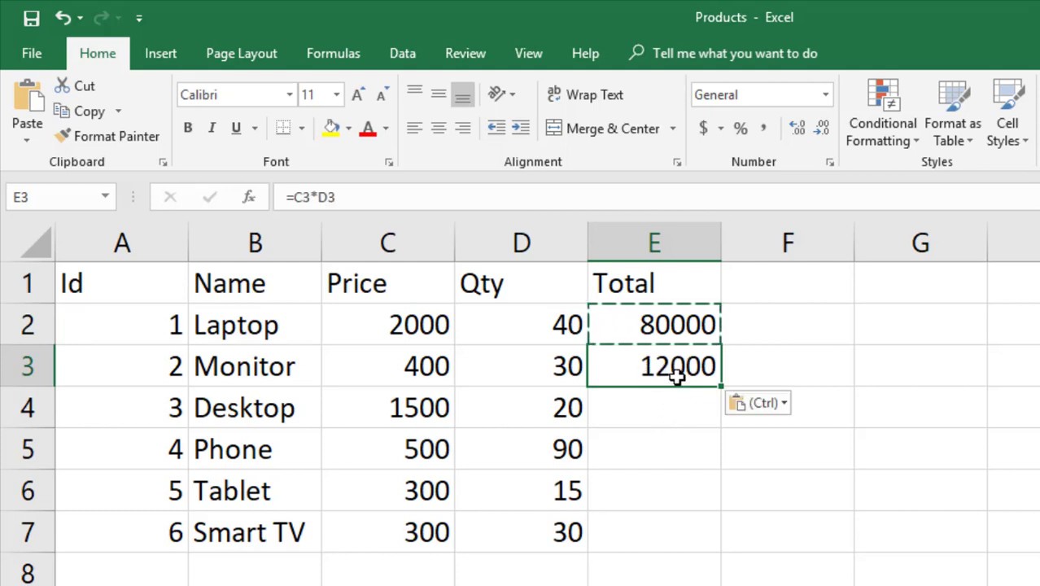
key(Escape)
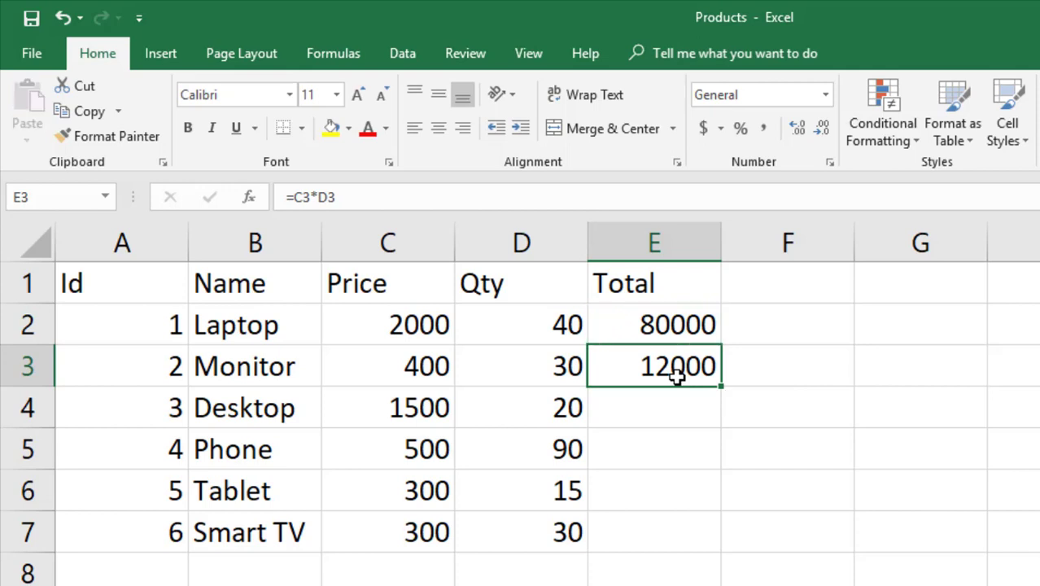
Compare E2's =C2*D2 with E3's adjusted =C3*D3, which gives 12000.
click(672, 333)
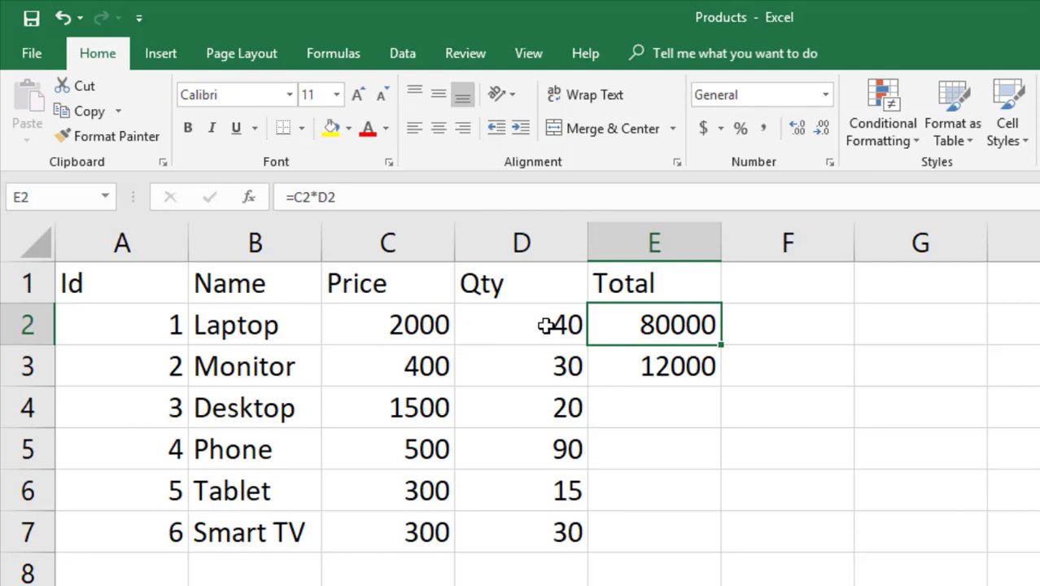
click(645, 366)
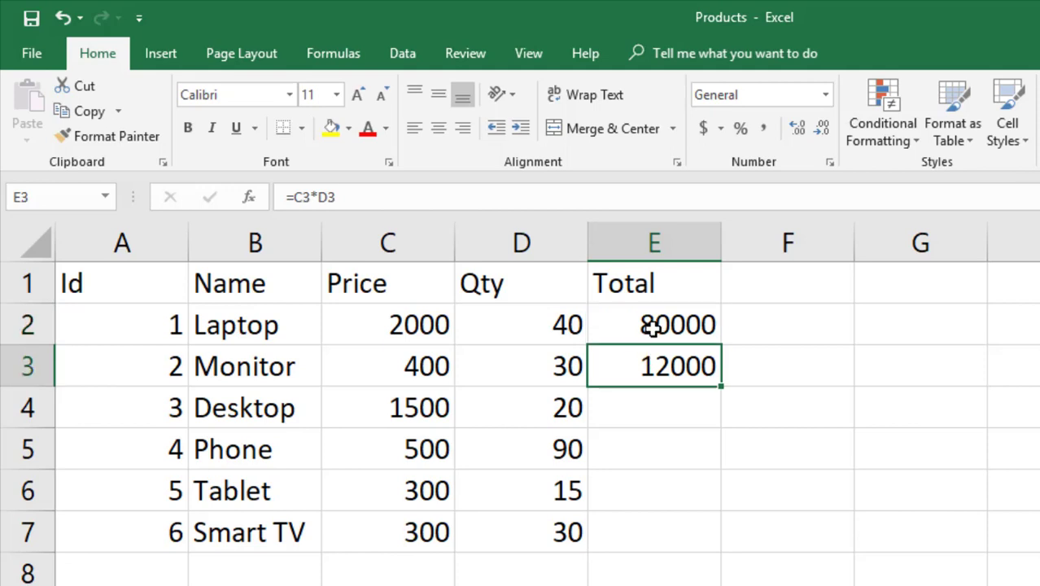
double_click(652, 327)
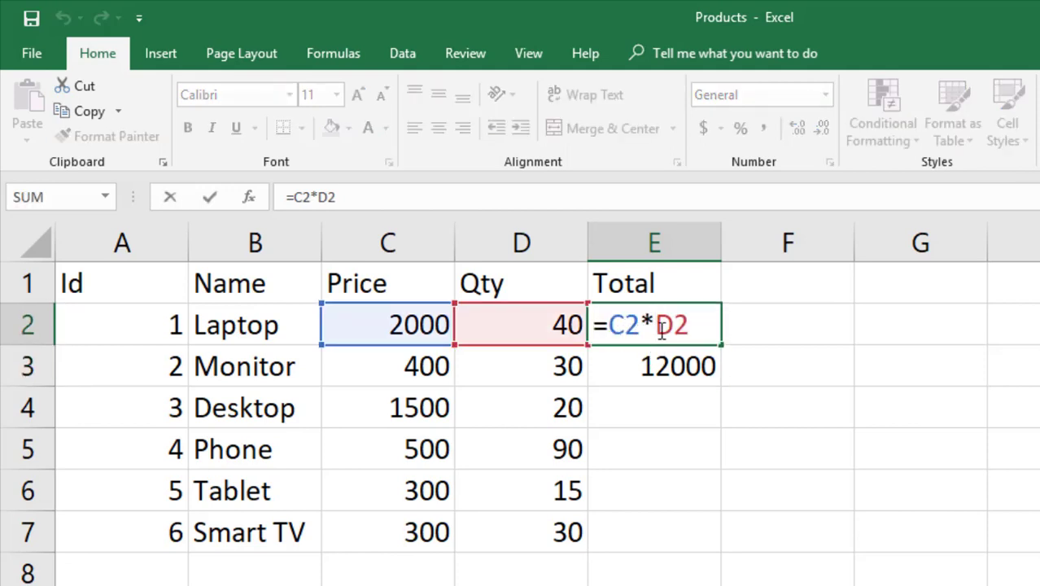
key(Escape)
click(678, 366)
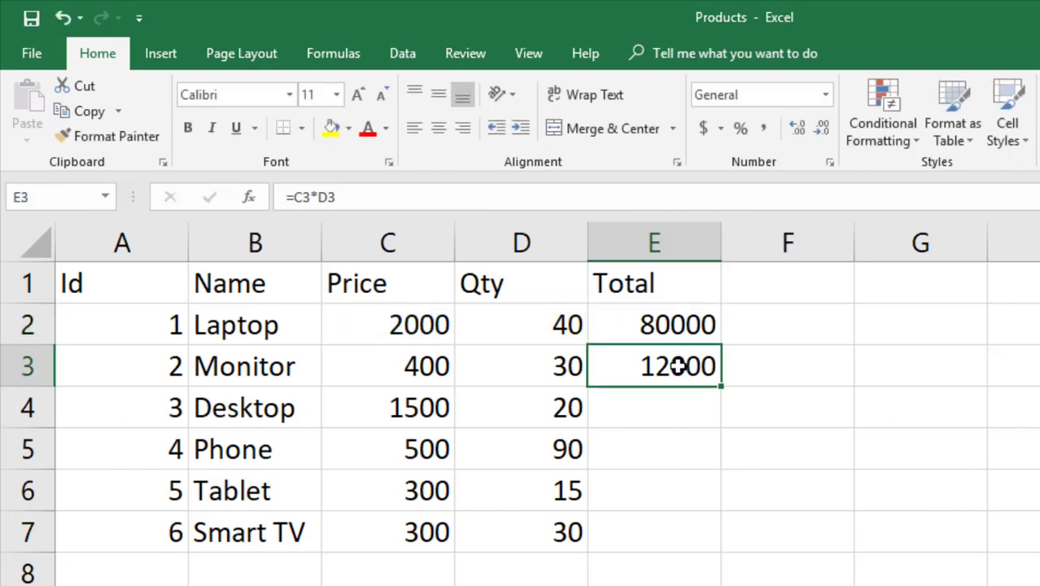
double_click(678, 366)
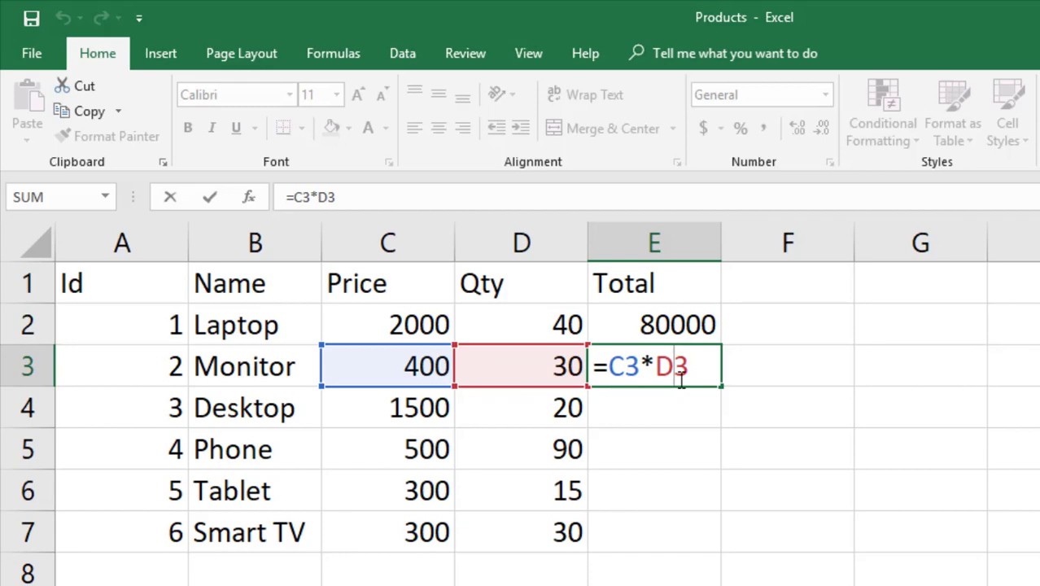
key(ctrl+Return)
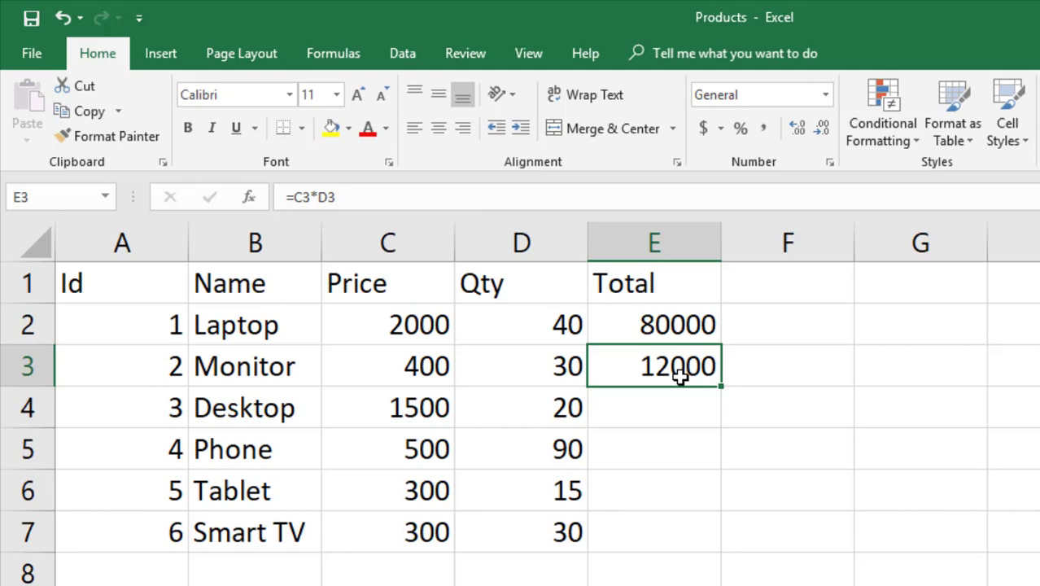
key(ctrl+z)
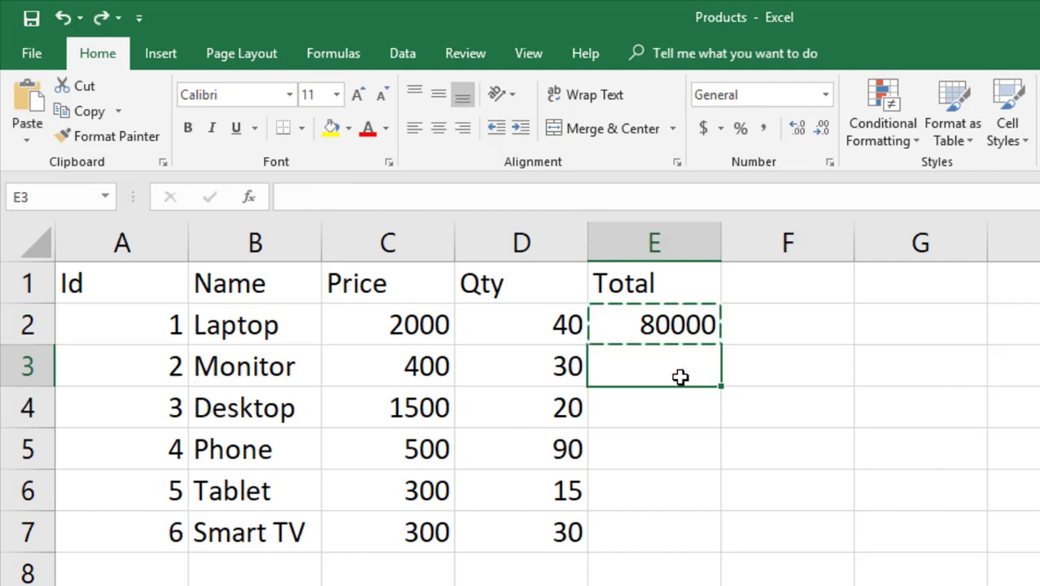
key(Escape)
click(677, 324)
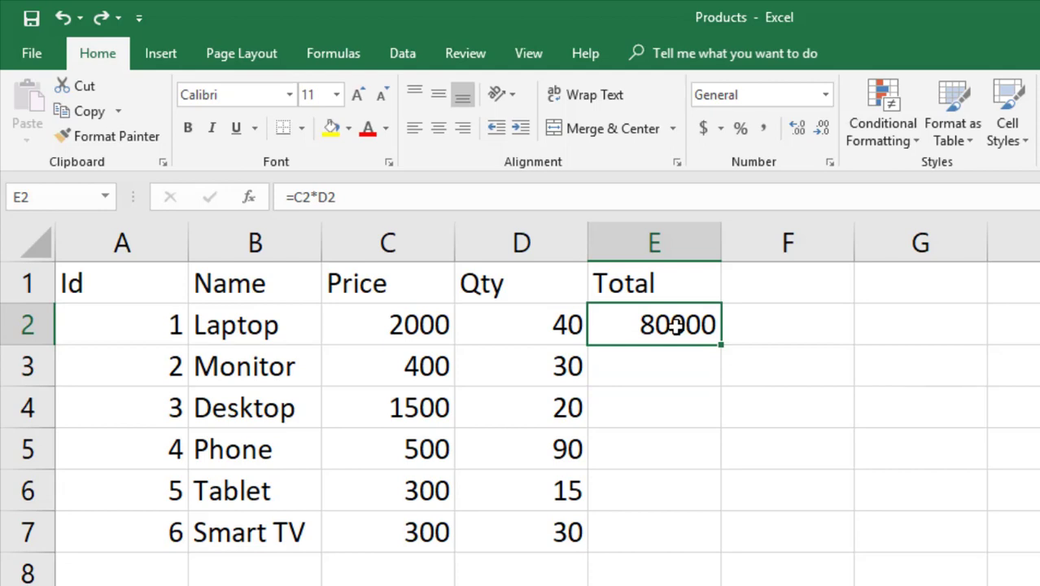
key(ctrl+c)
click(764, 327)
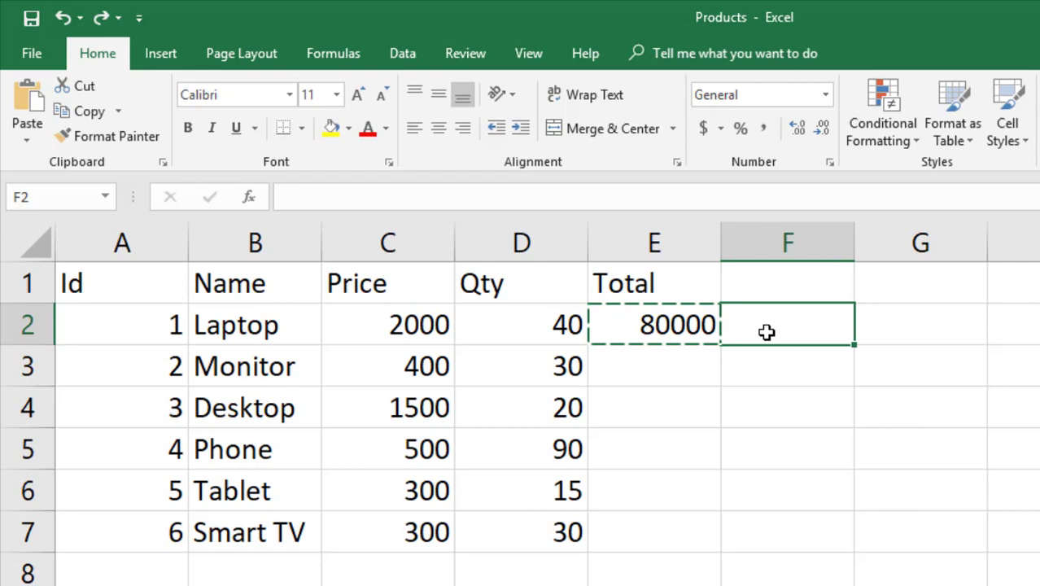
click(659, 378)
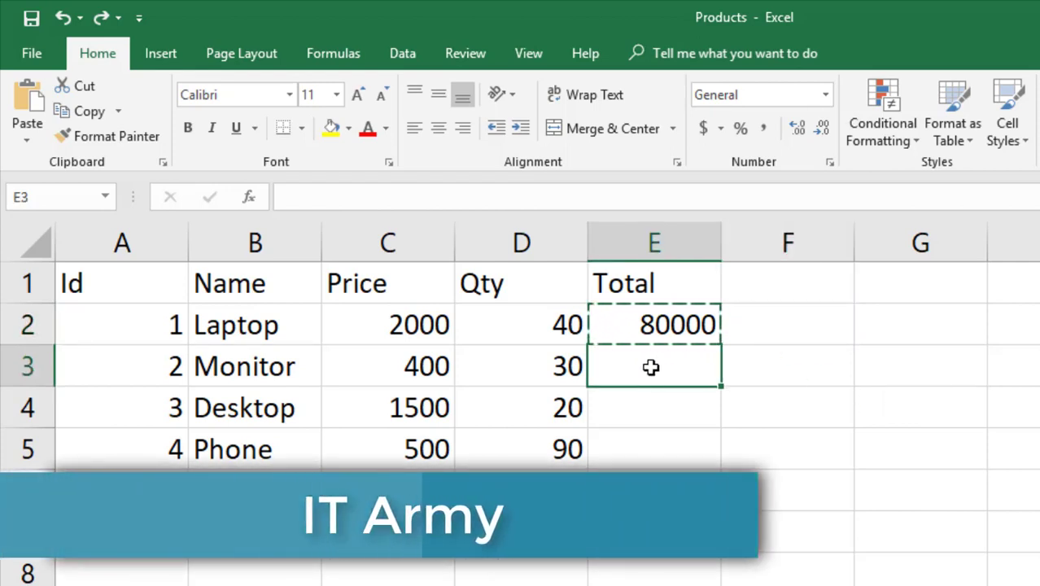
key(ctrl+v)
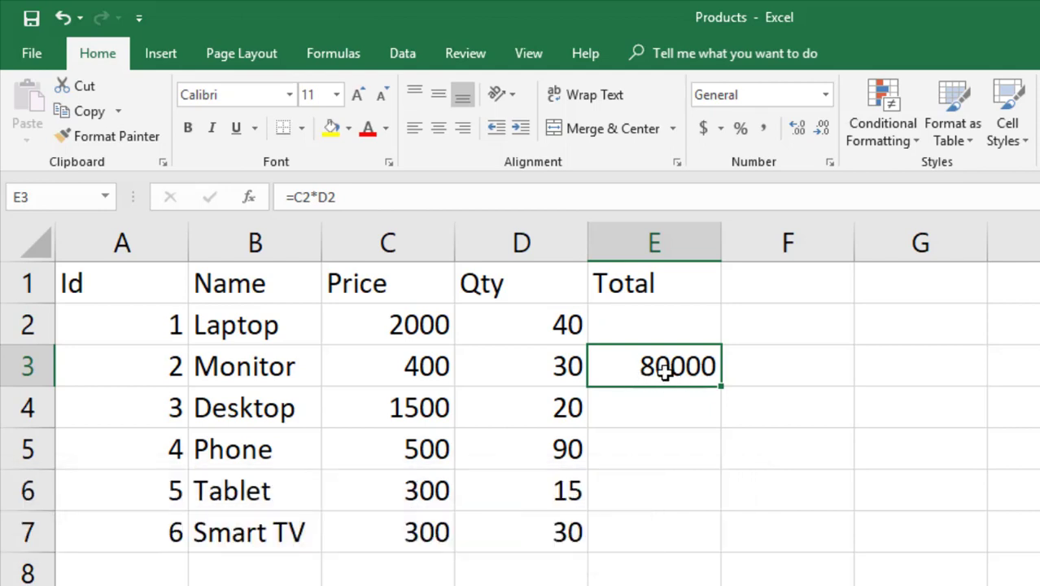
double_click(665, 370)
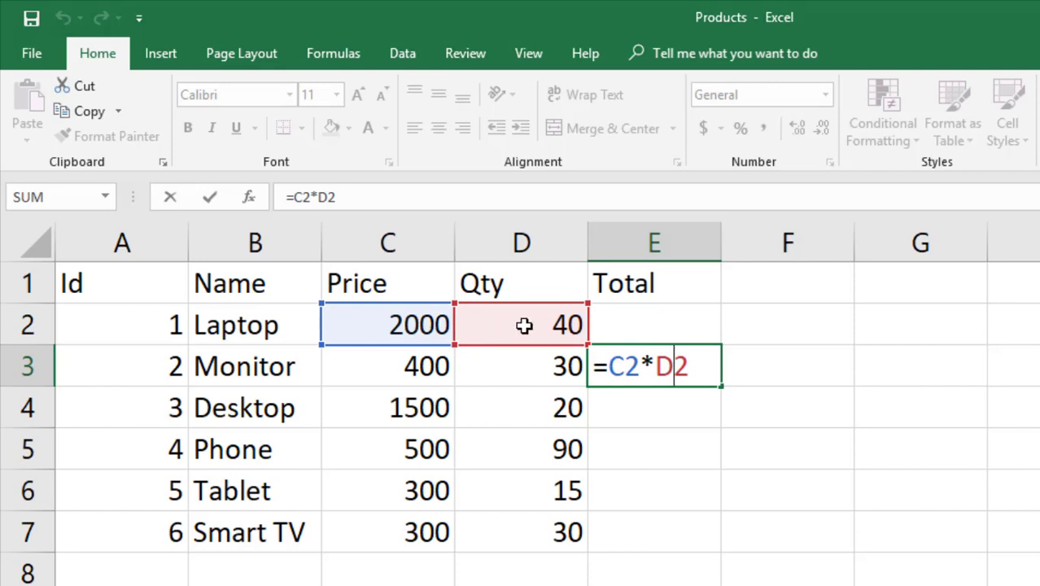
key(ctrl+Return)
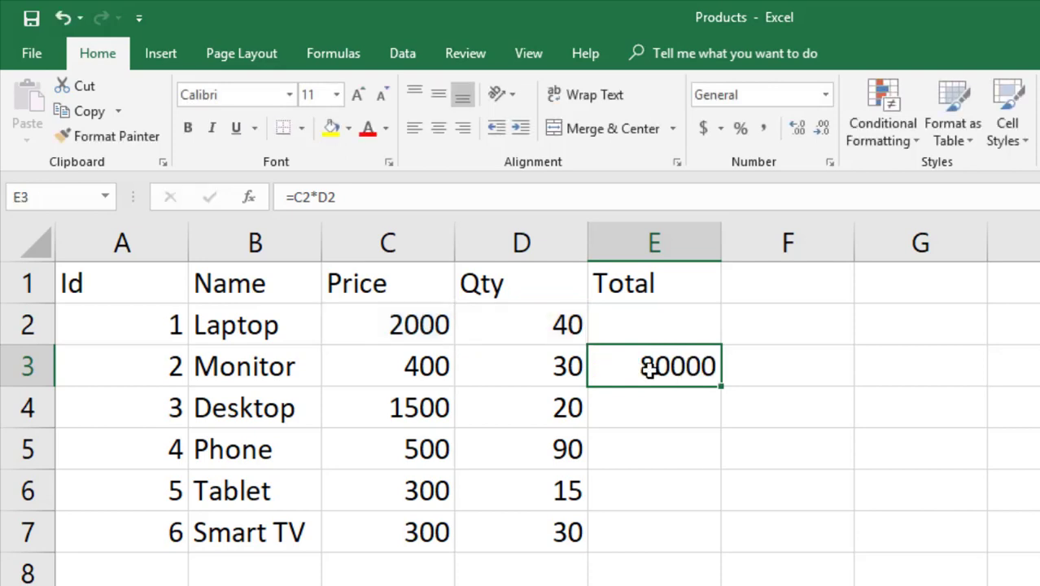
key(ctrl+z)
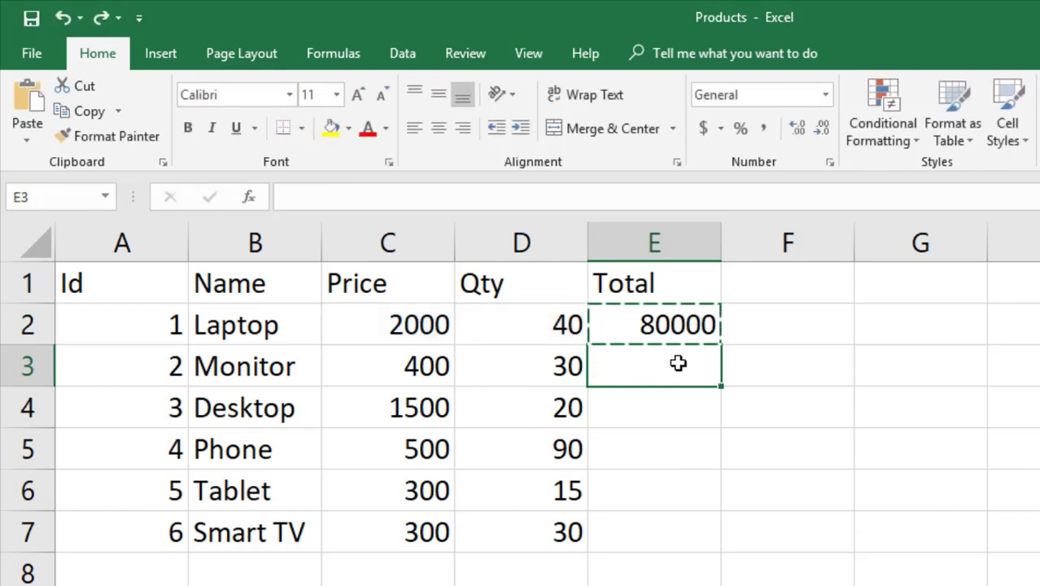
click(669, 334)
key(Escape)
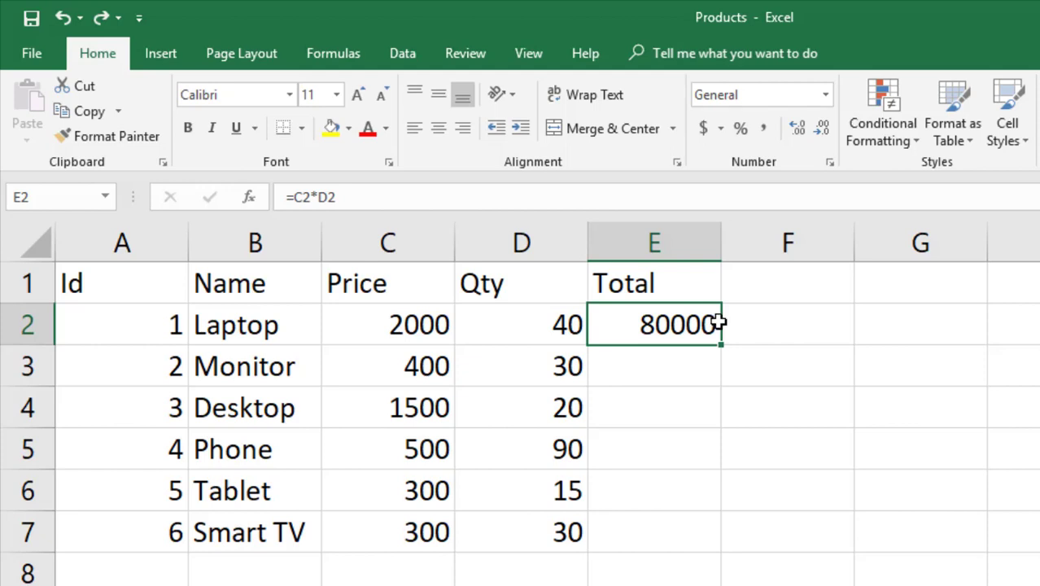
drag(727, 320, 774, 327)
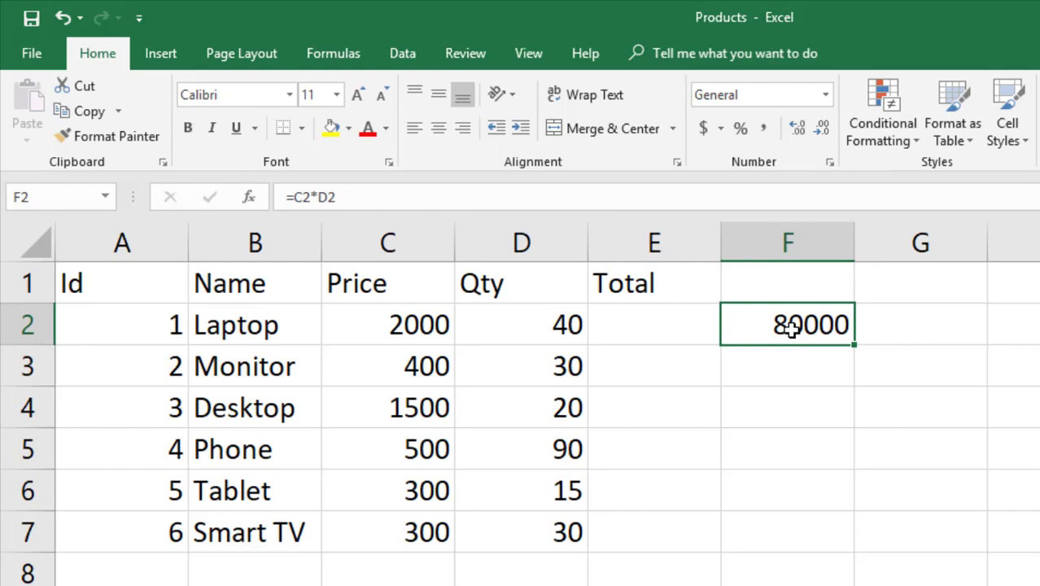
double_click(791, 327)
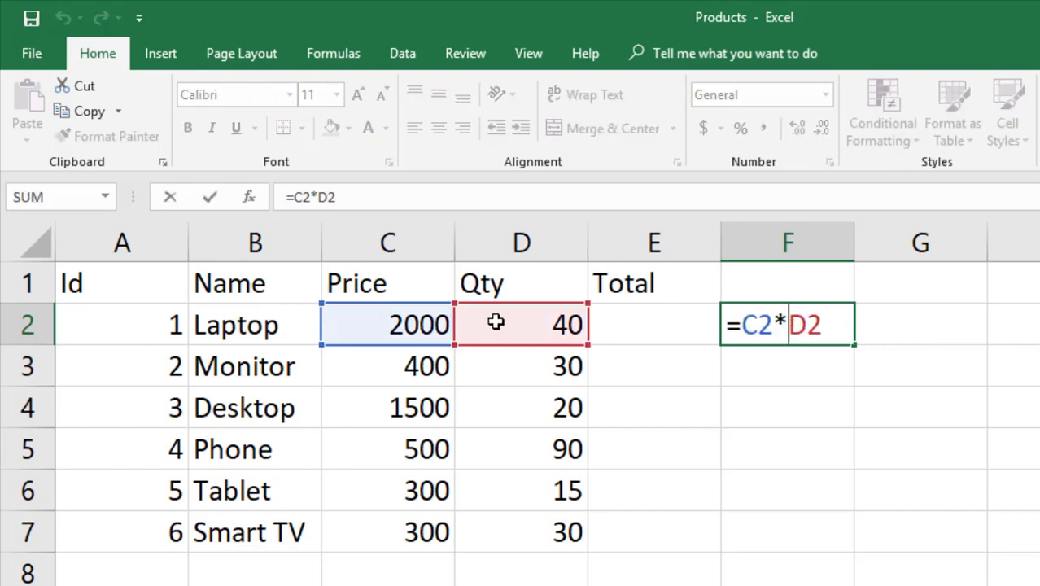
key(Escape)
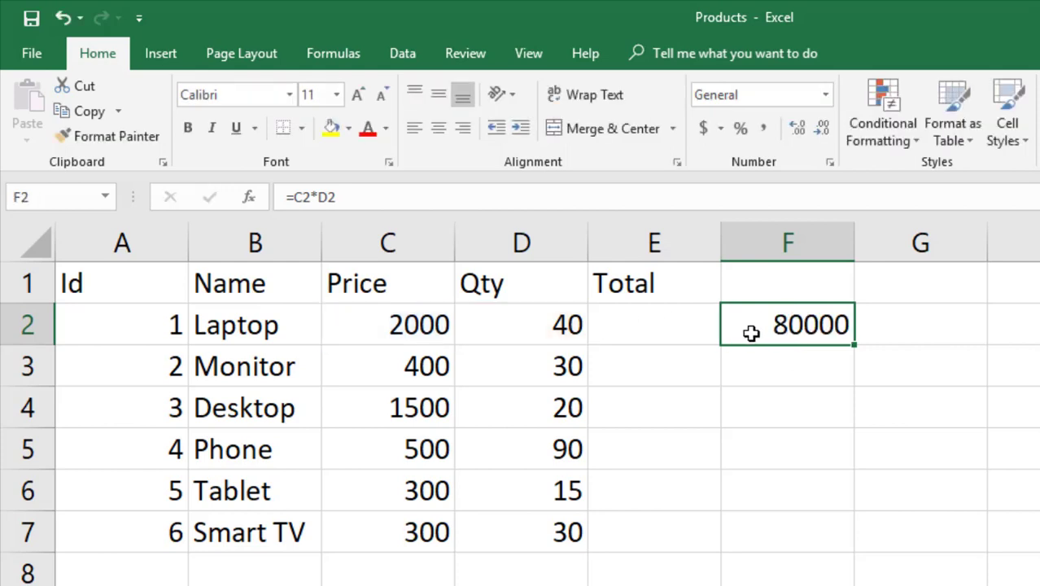
drag(761, 346, 644, 366)
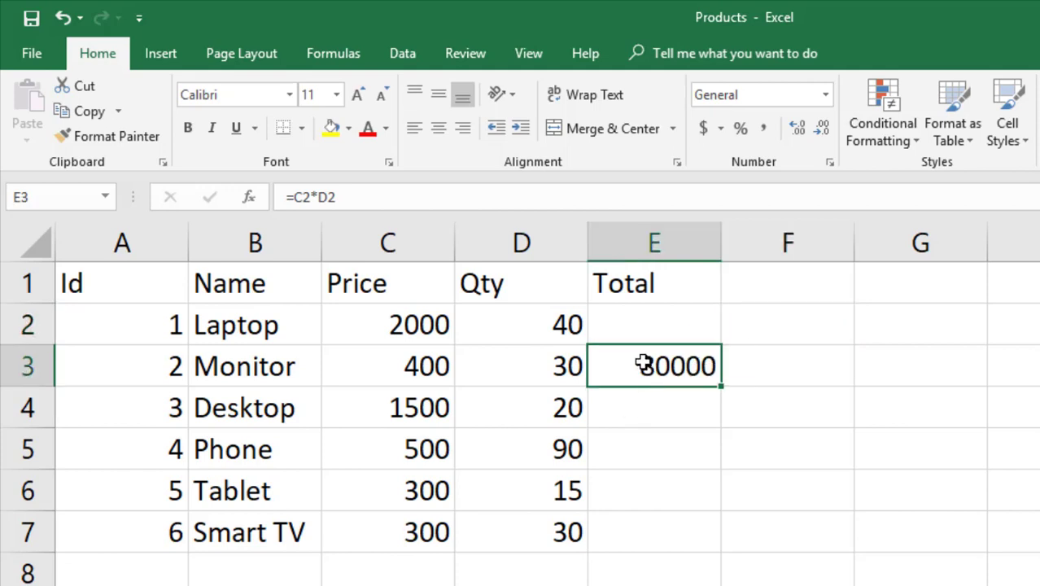
double_click(647, 363)
key(Escape)
double_click(670, 372)
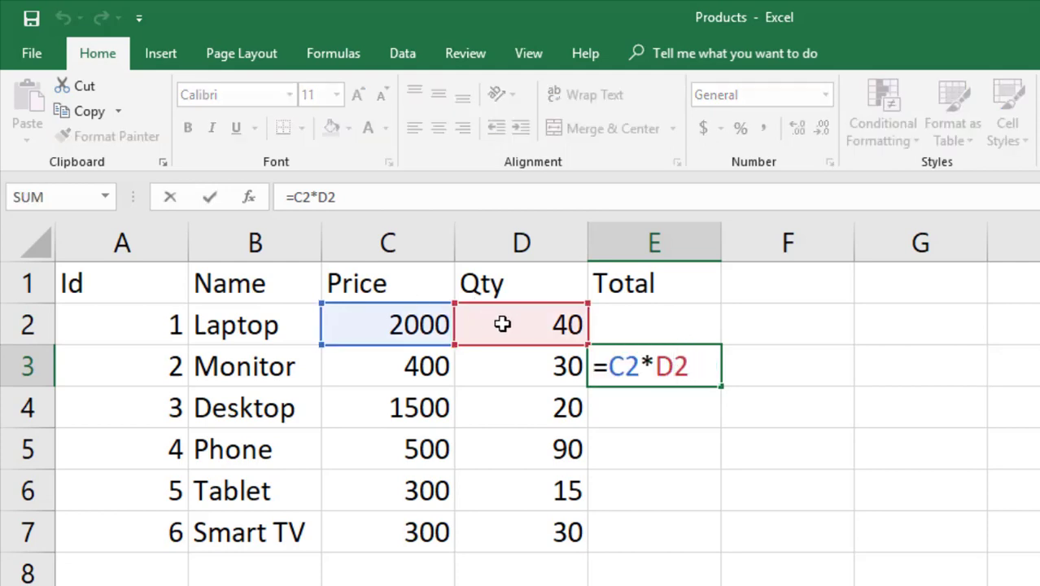
key(ctrl+Return)
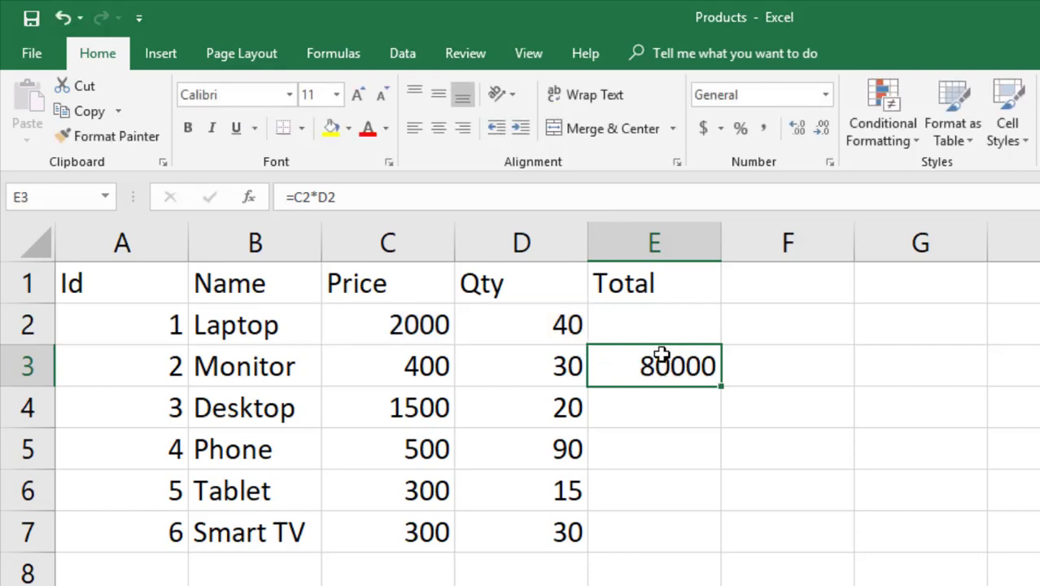
drag(662, 348, 666, 332)
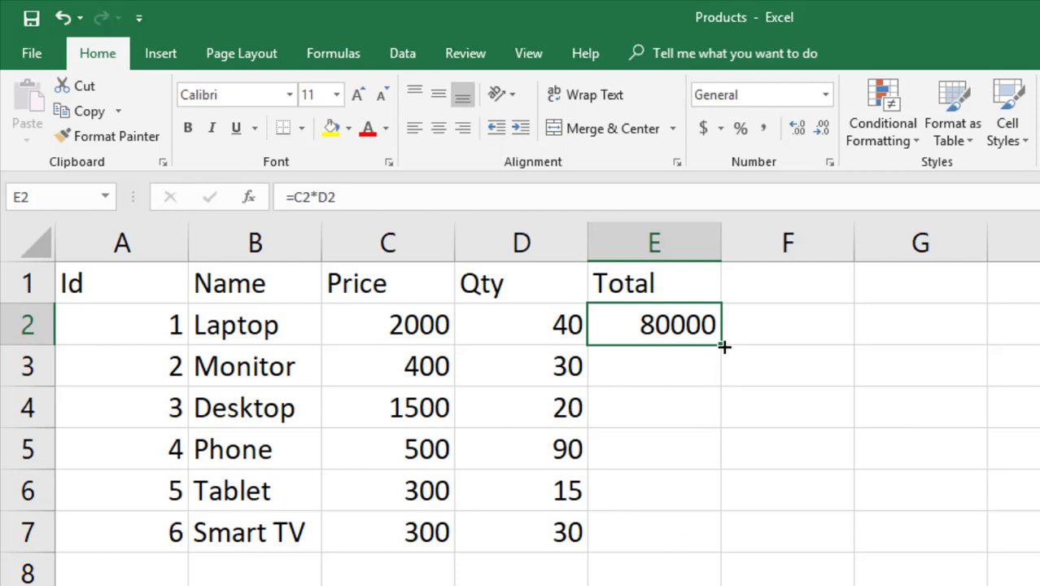
drag(724, 347, 713, 541)
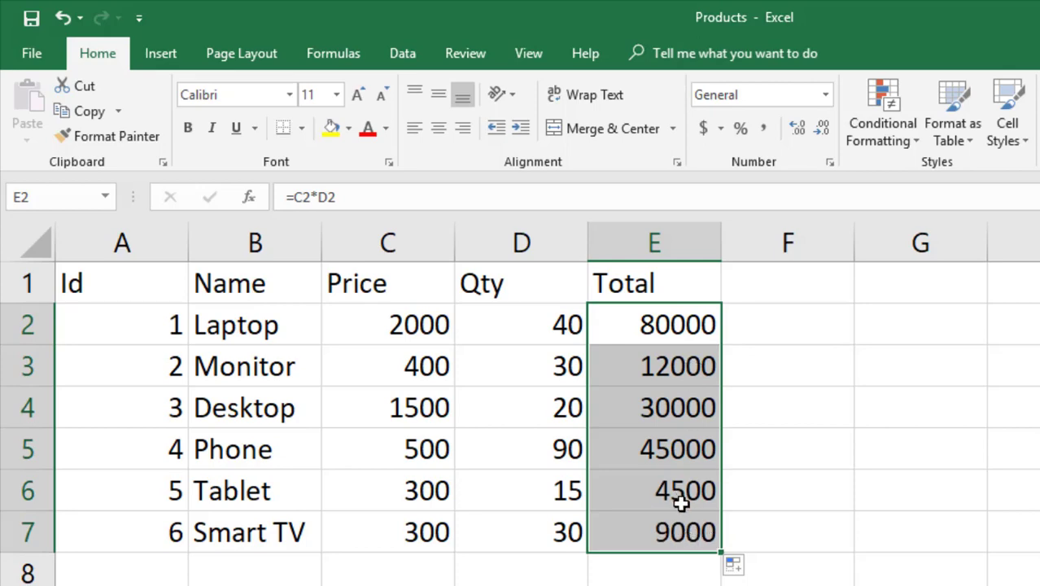
double_click(677, 533)
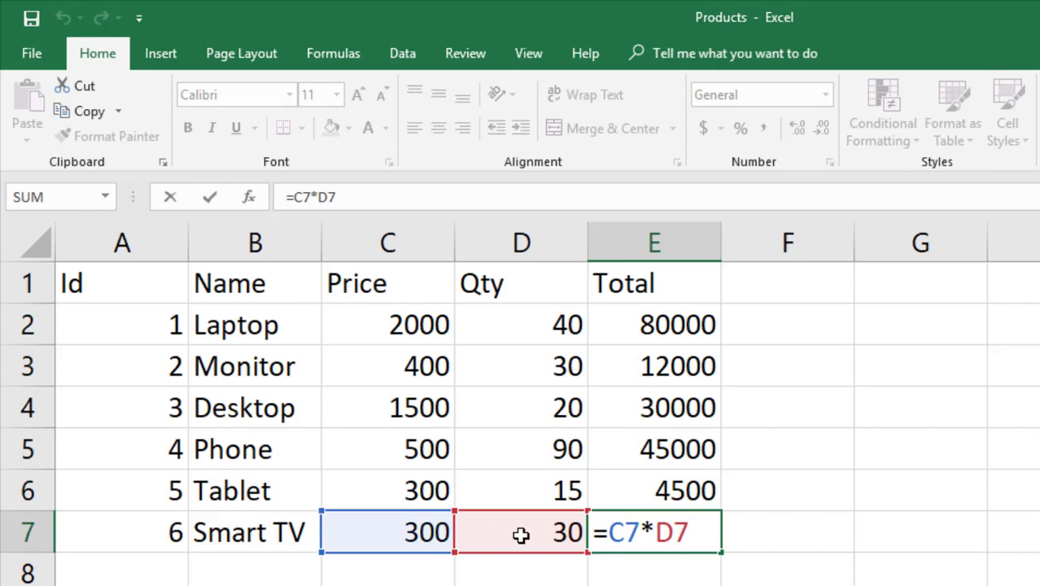
key(ctrl+Return)
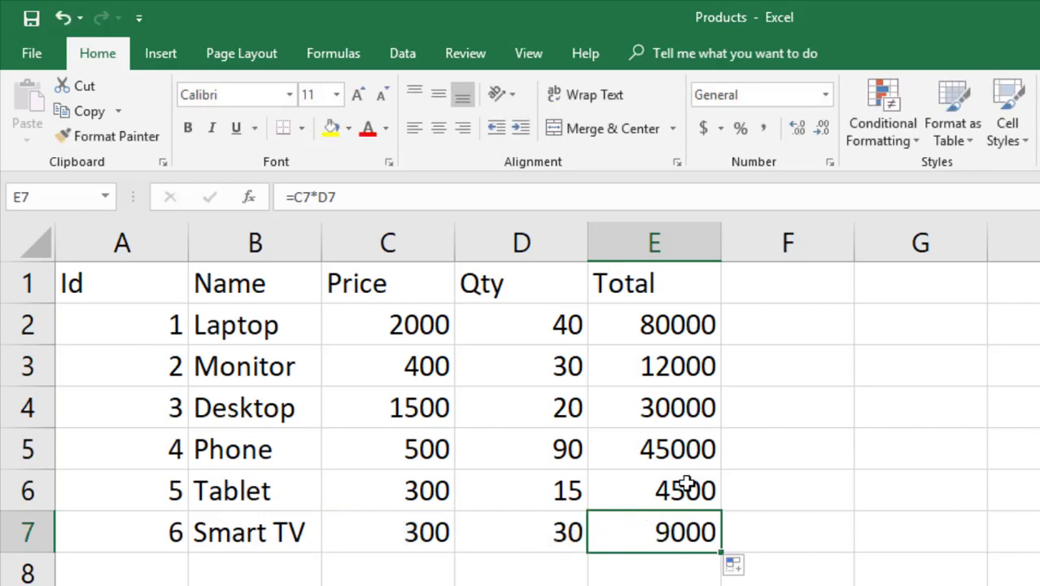
key(ctrl+z)
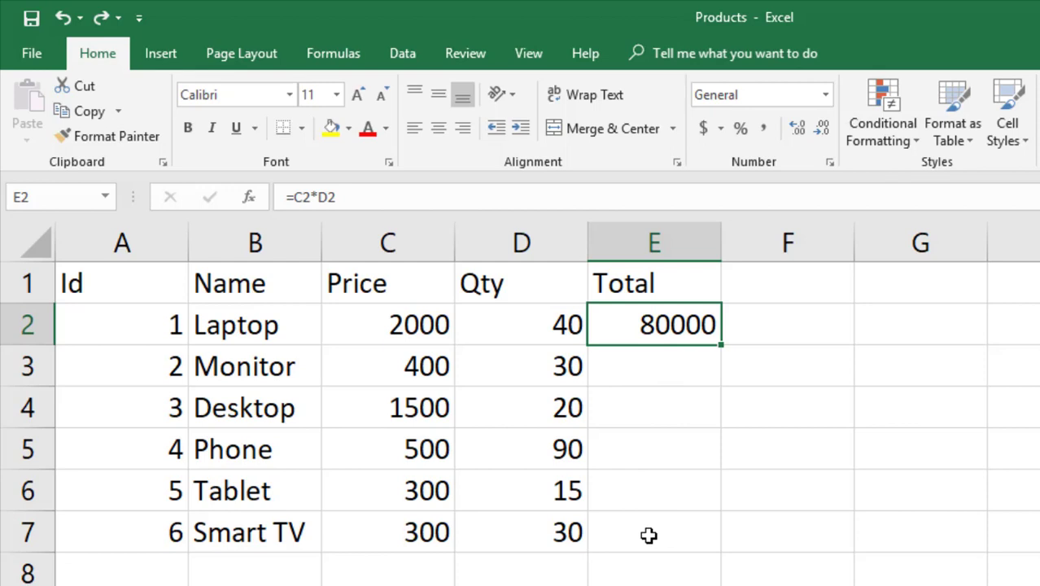
key(shift+Down)
key(shift+Down)
key(shift+Down)
key(shift+Down)
key(shift+Down)
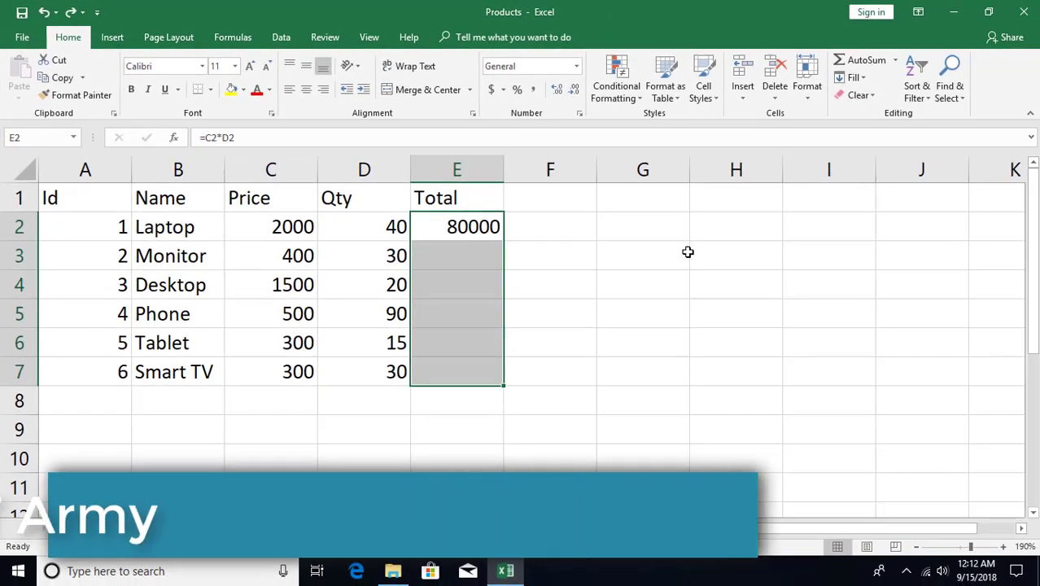
click(852, 79)
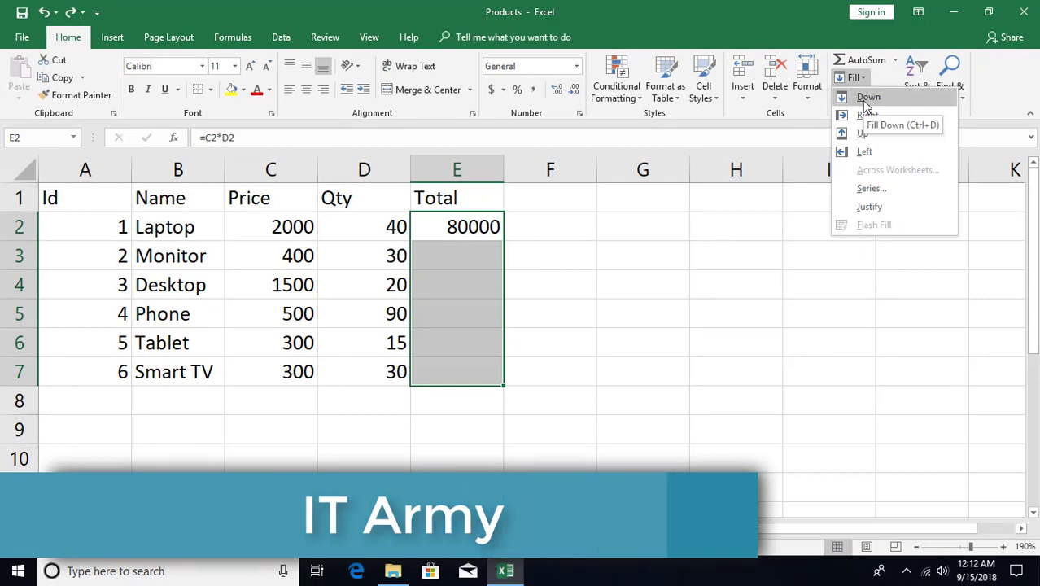
key(Escape)
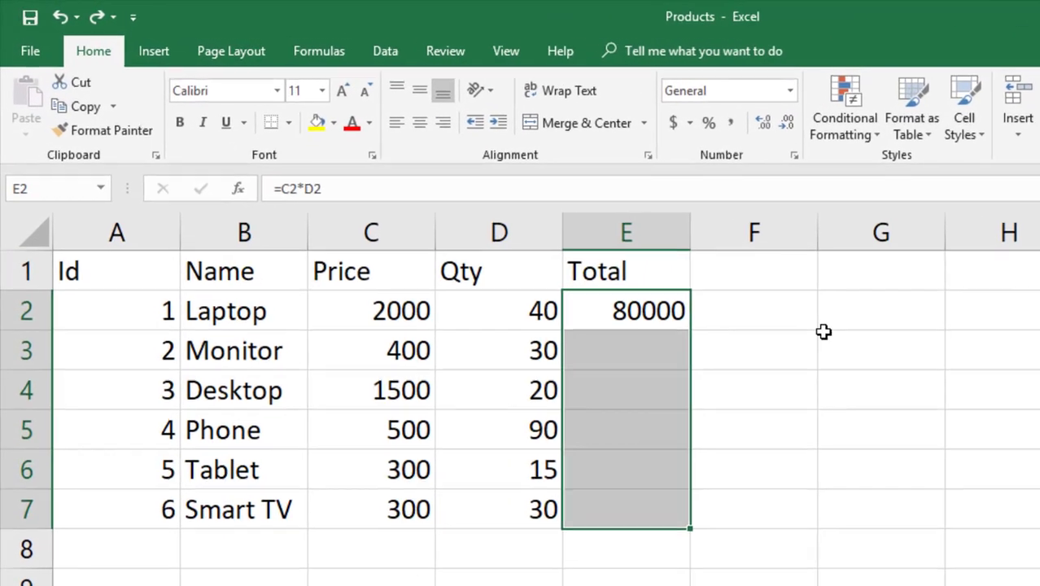
key(ctrl+d)
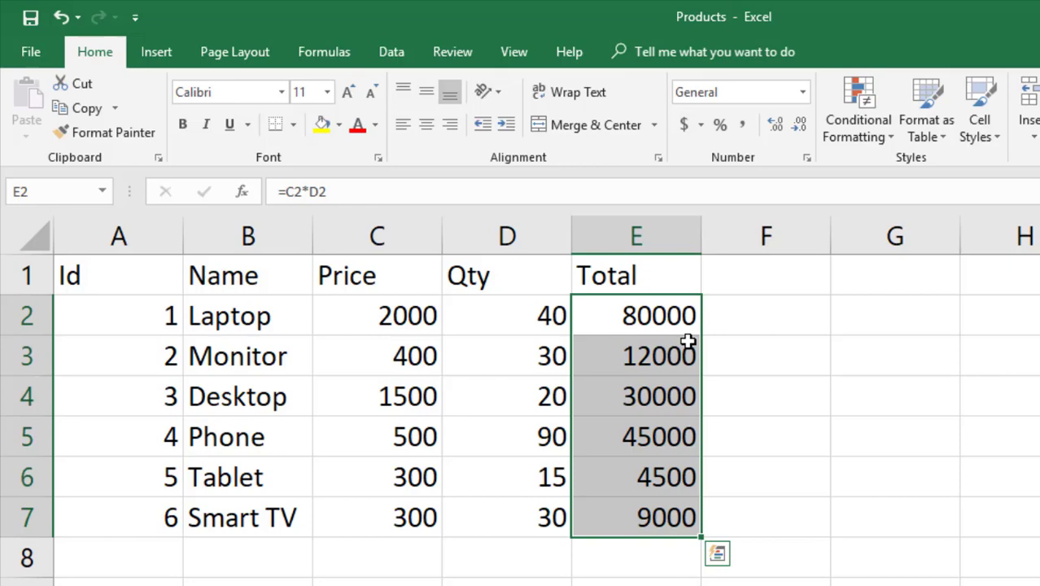
double_click(660, 519)
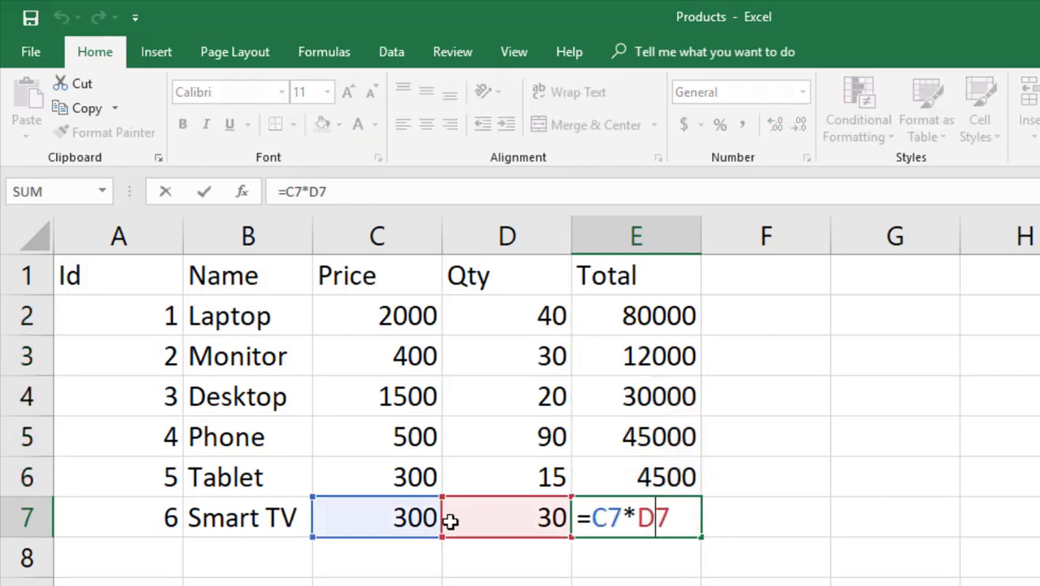
key(Escape)
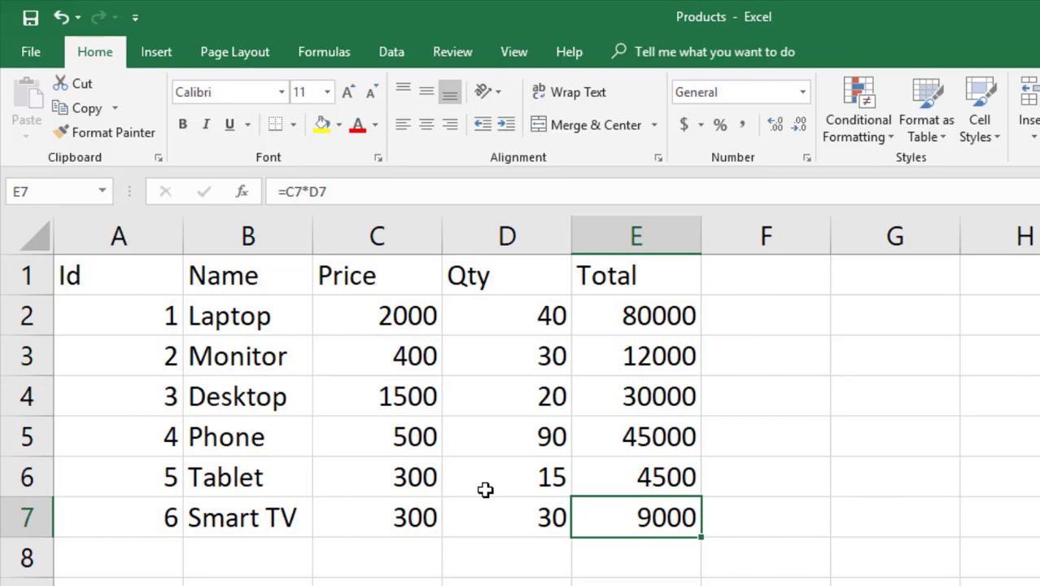
key(ctrl+z)
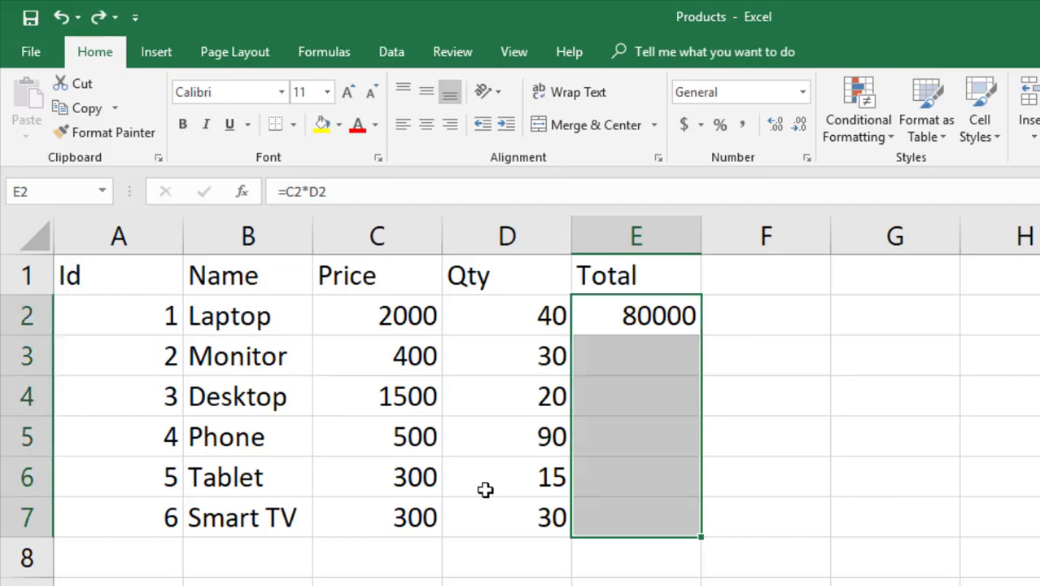
Fill =C2*D2 down from E2 to E7, so Smart TV shows =C7*D7 for 9000.
click(624, 323)
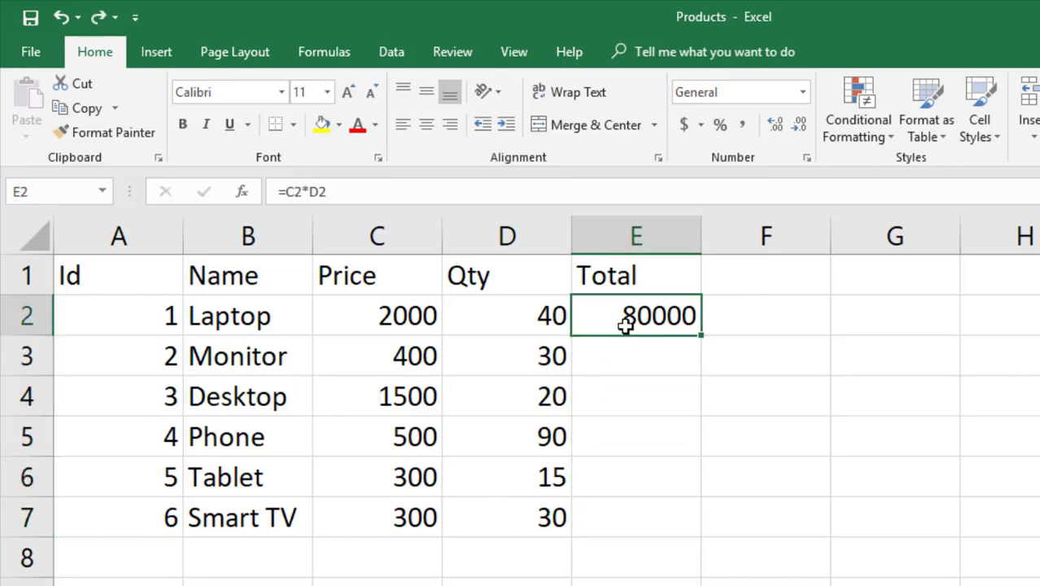
double_click(701, 338)
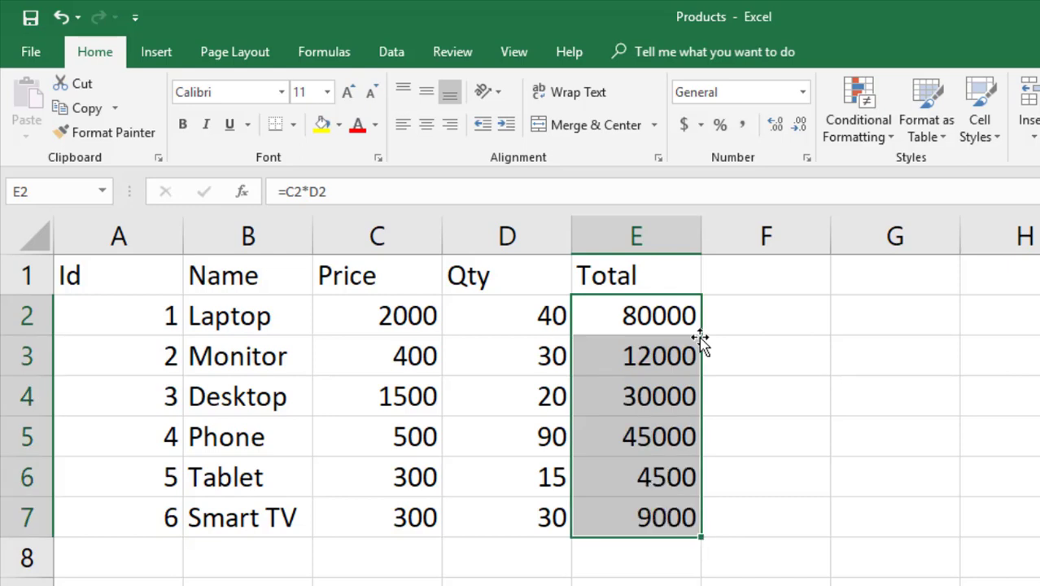
key(ctrl+z)
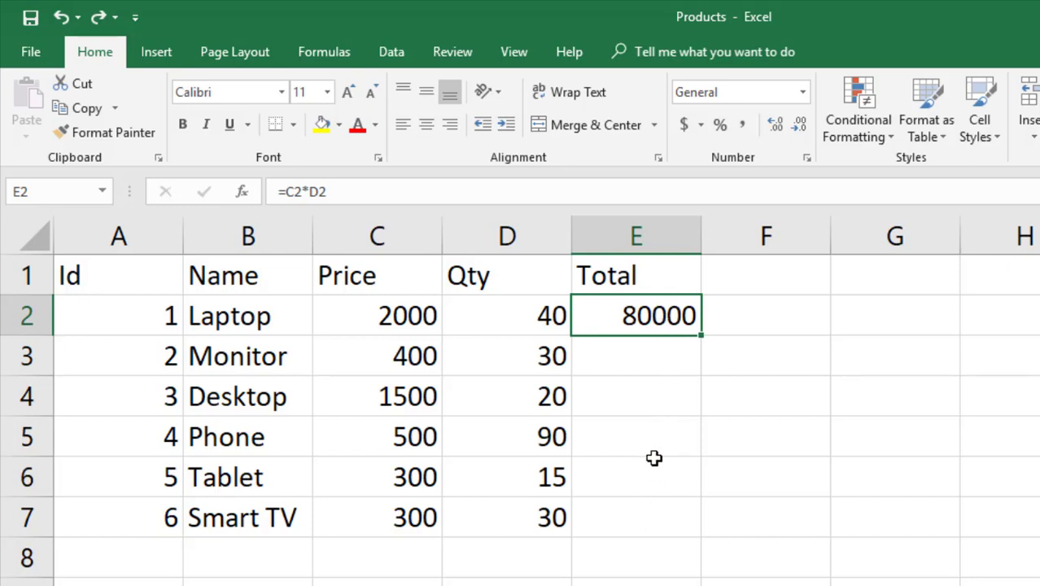
double_click(702, 335)
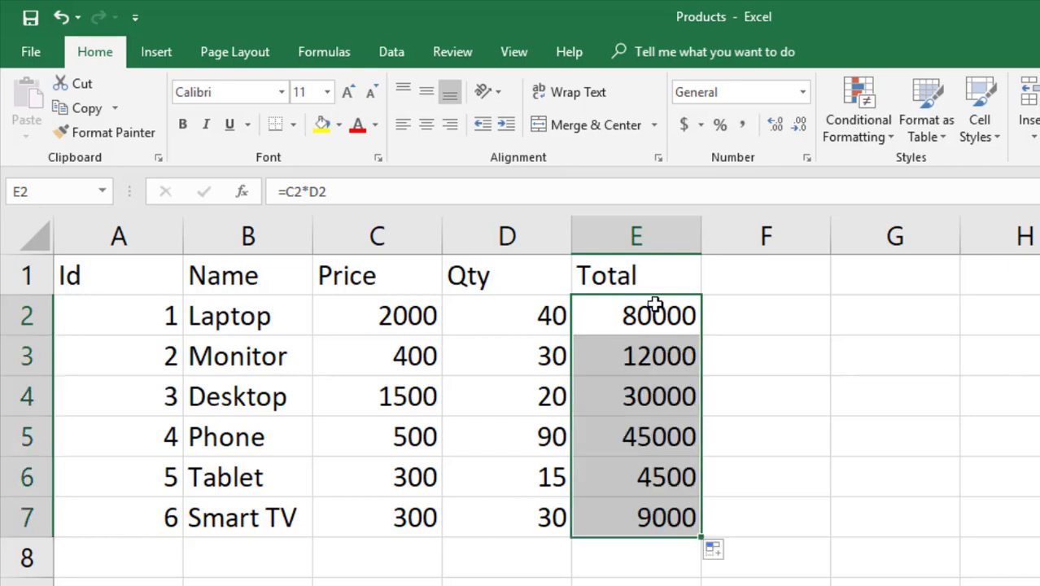
click(642, 520)
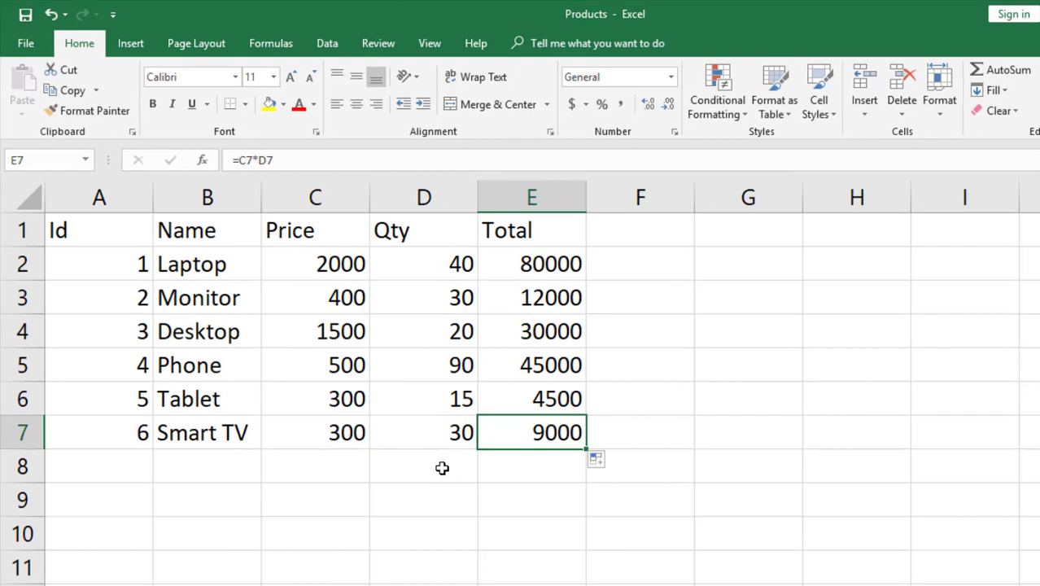
Label D8 'Sub Total' and AutoSum E2:E7 in E8 to get 180500.
click(432, 472)
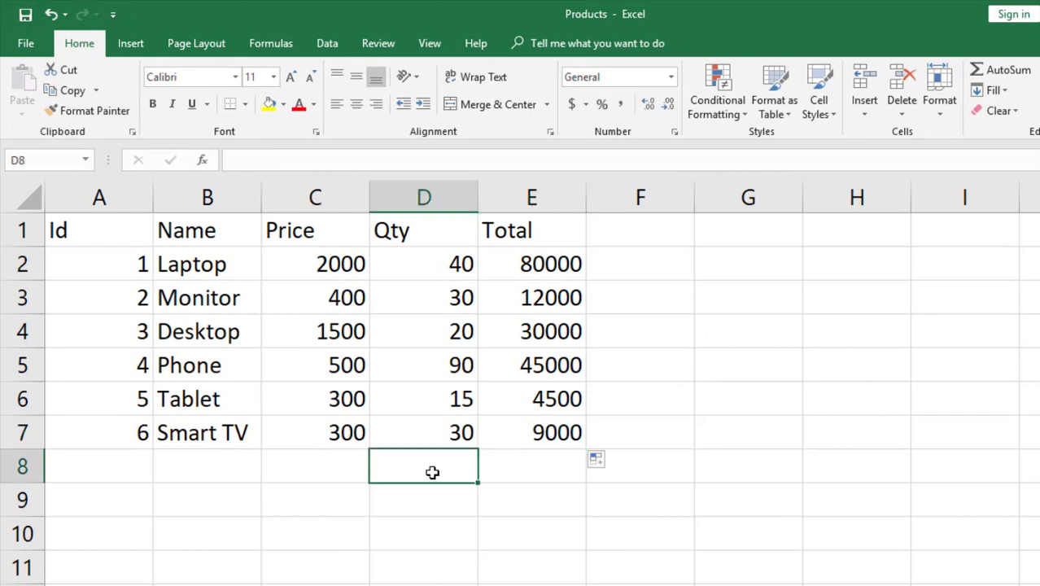
text(Sub)
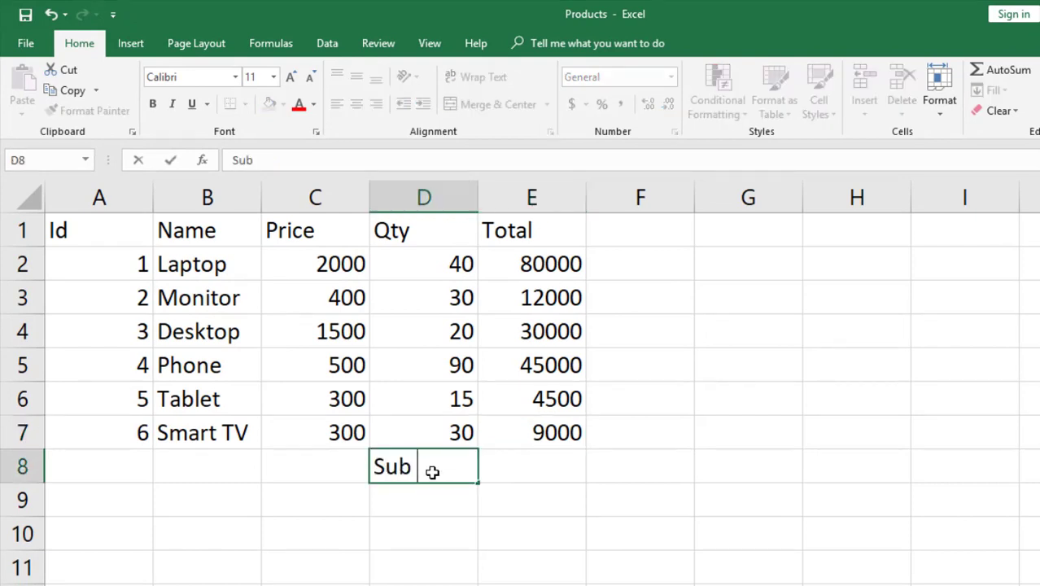
text( Total)
key(Return)
key(Up)
key(Right)
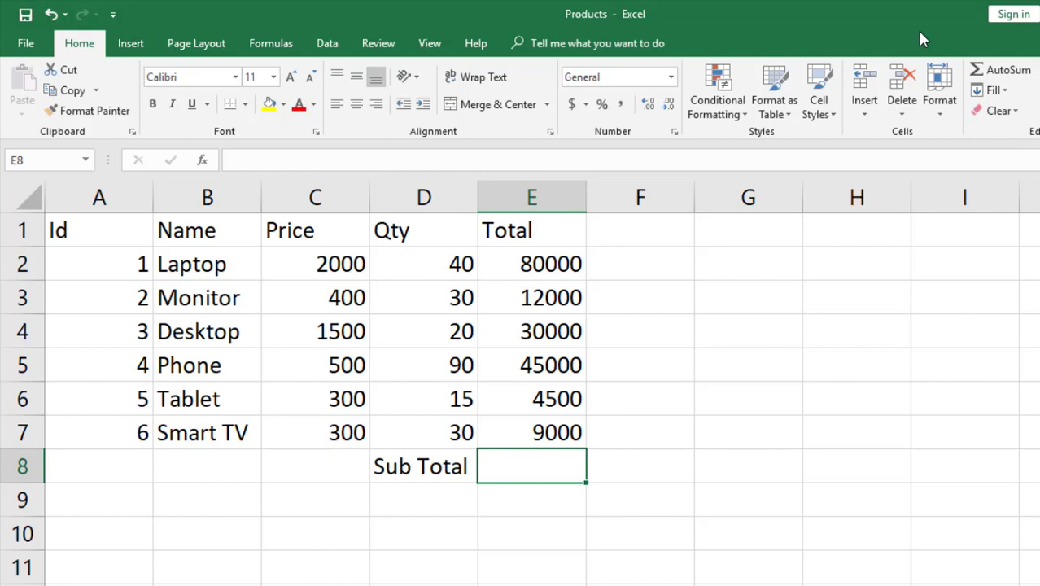
key(alt+equal)
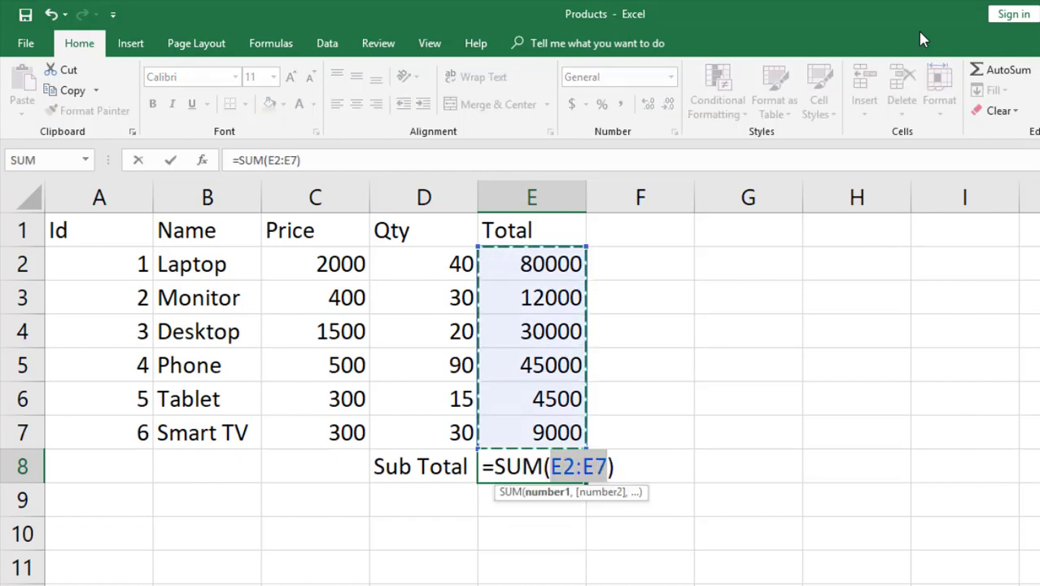
key(Return)
key(Left)
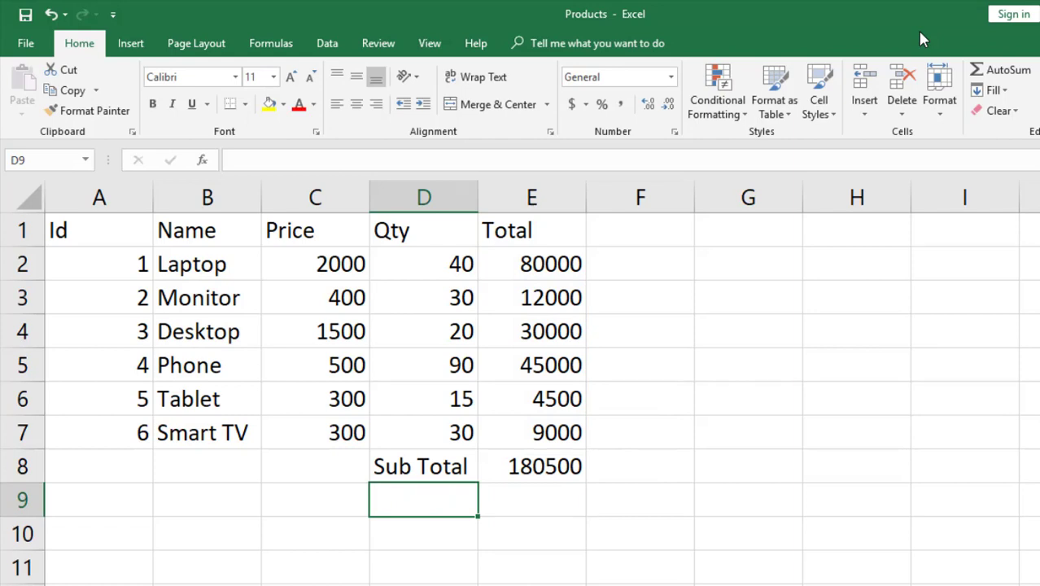
Label D9 'Sales Tax' and enter =E8*5% in E9, giving 9025.
text(Sales )
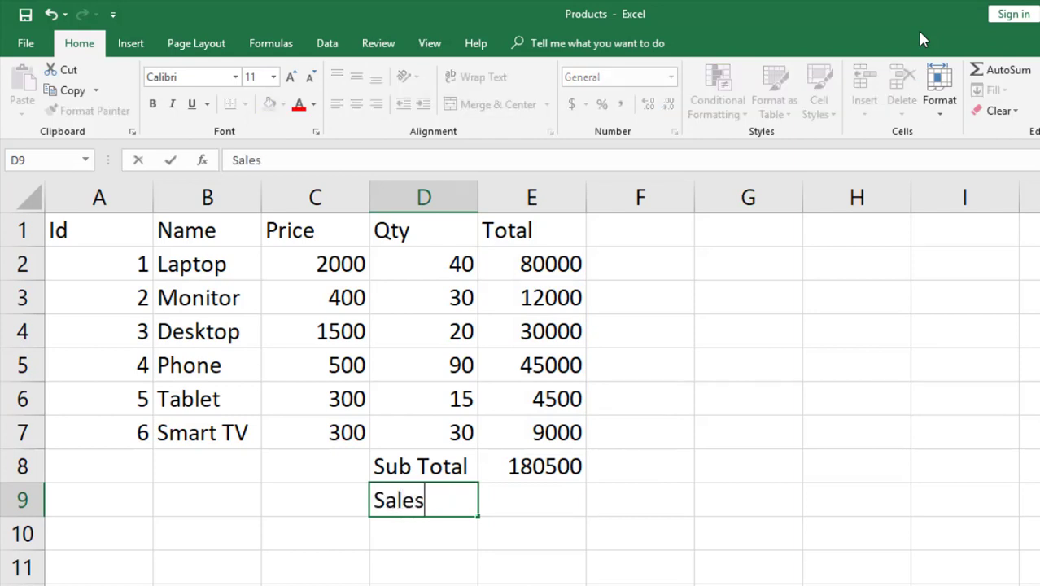
text(Tax)
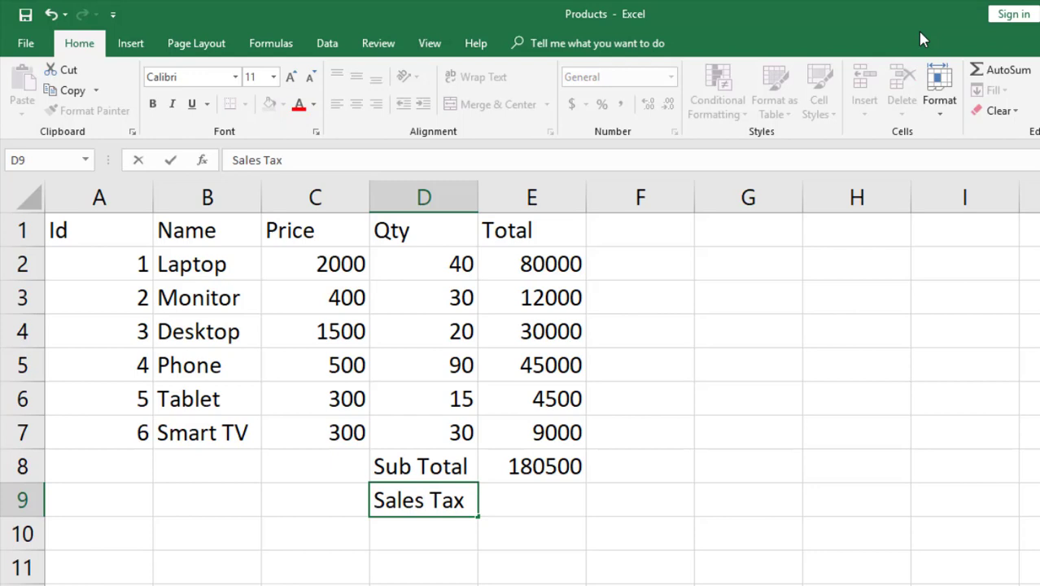
key(Tab)
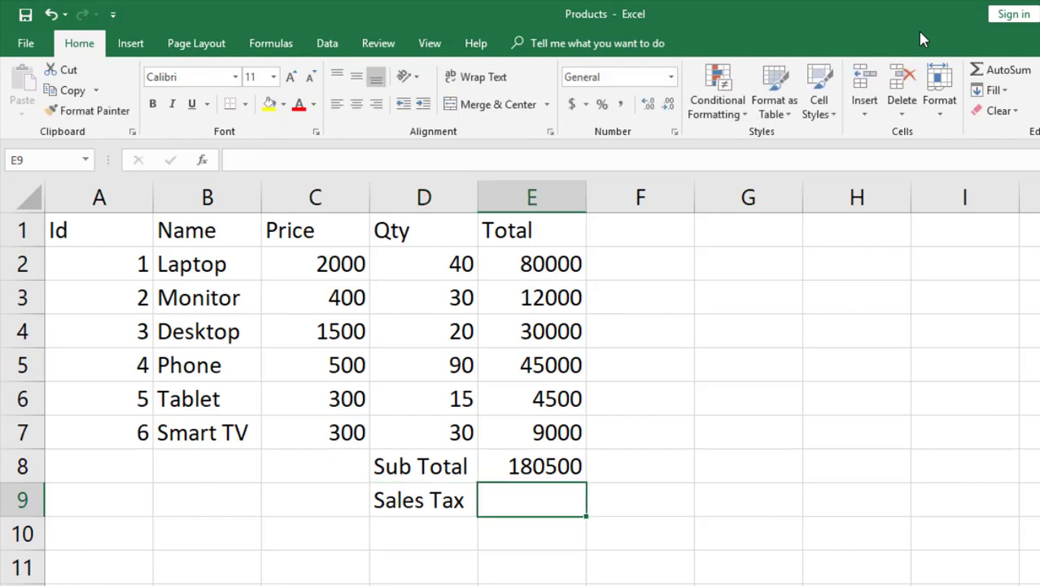
text(=)
click(545, 467)
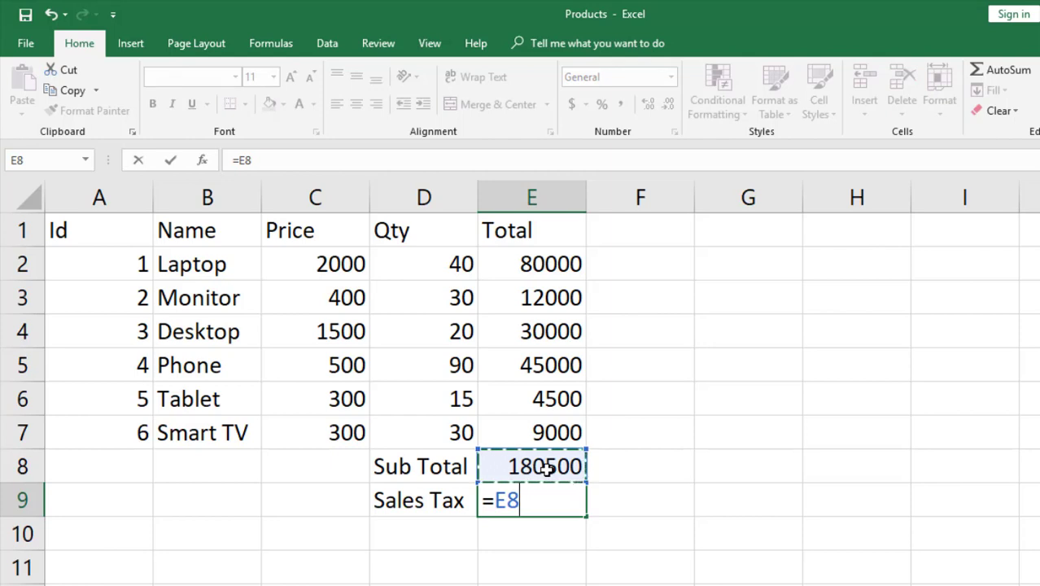
text(*)
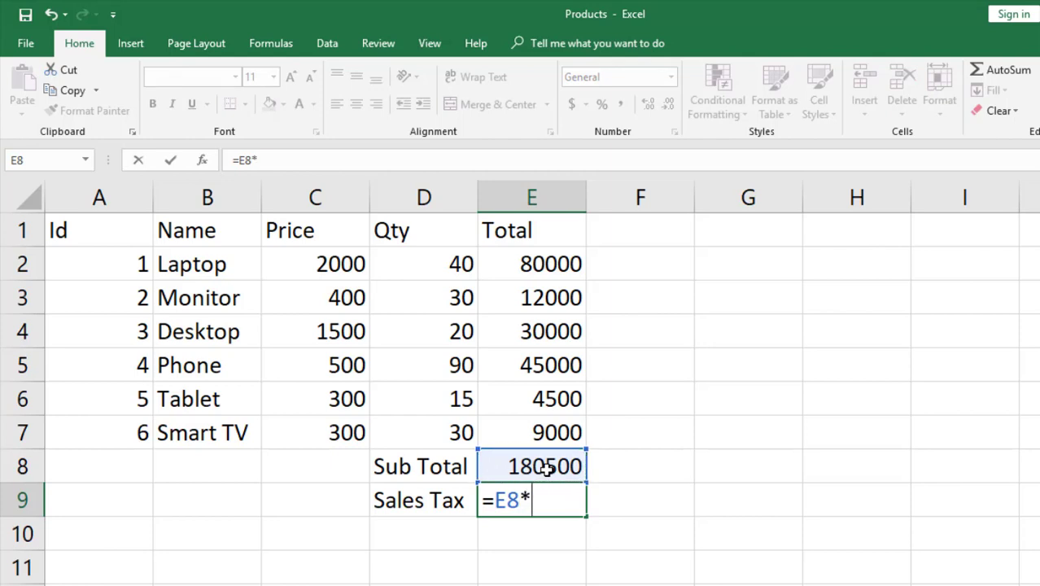
text(5%)
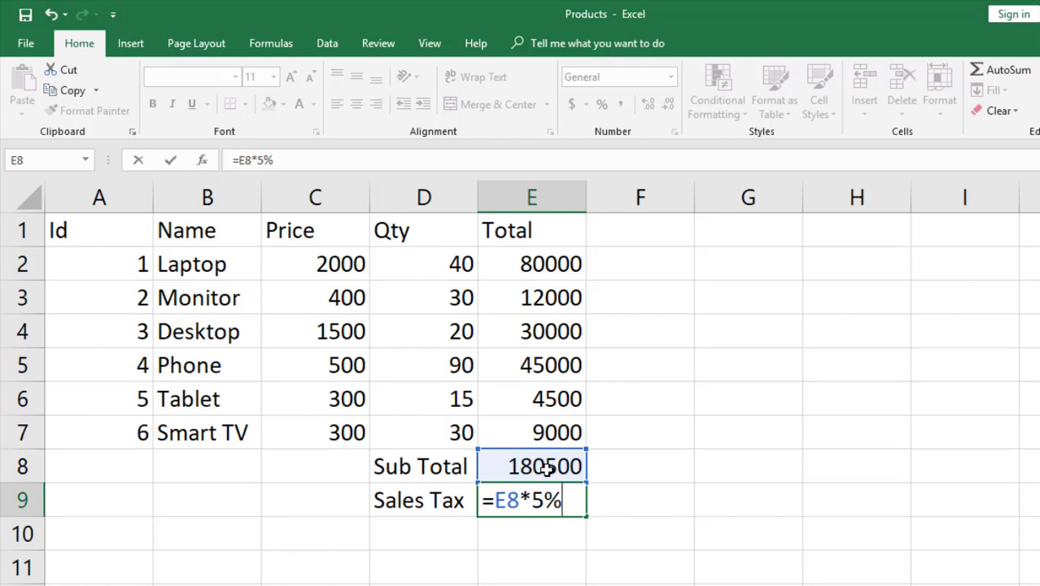
key(Return)
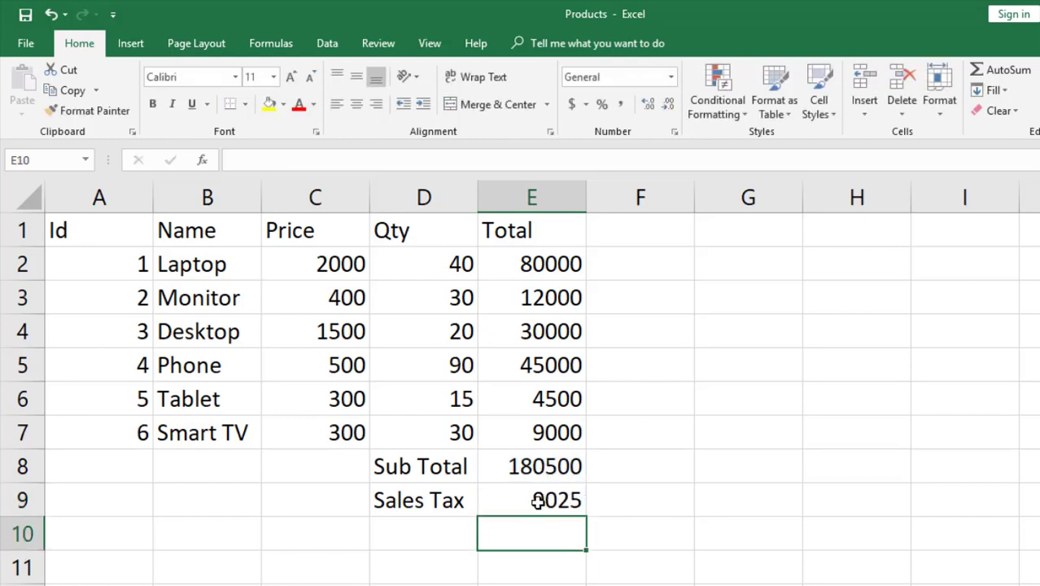
click(537, 495)
scroll(543, 472, down, 1)
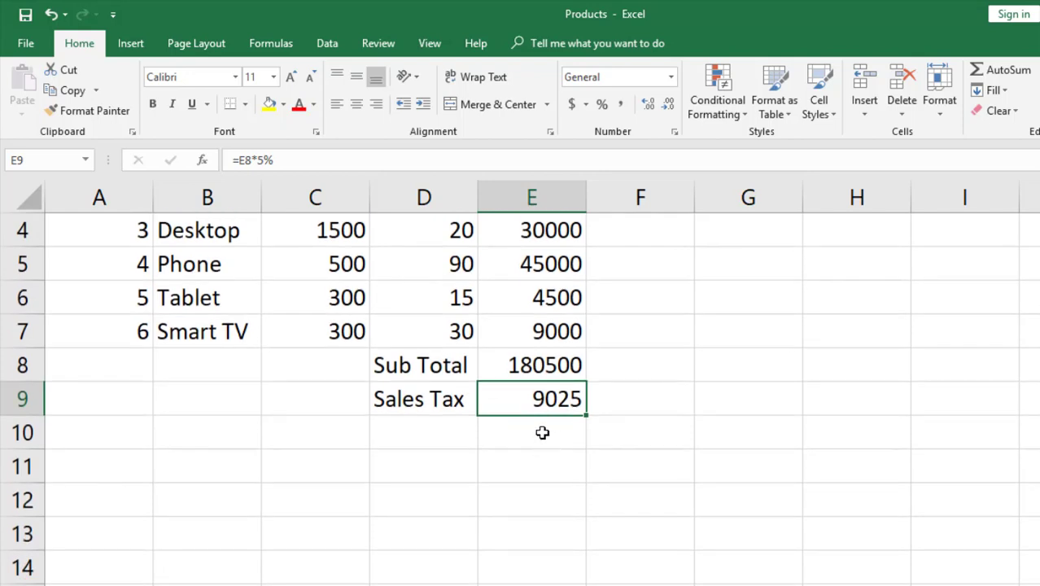
click(533, 436)
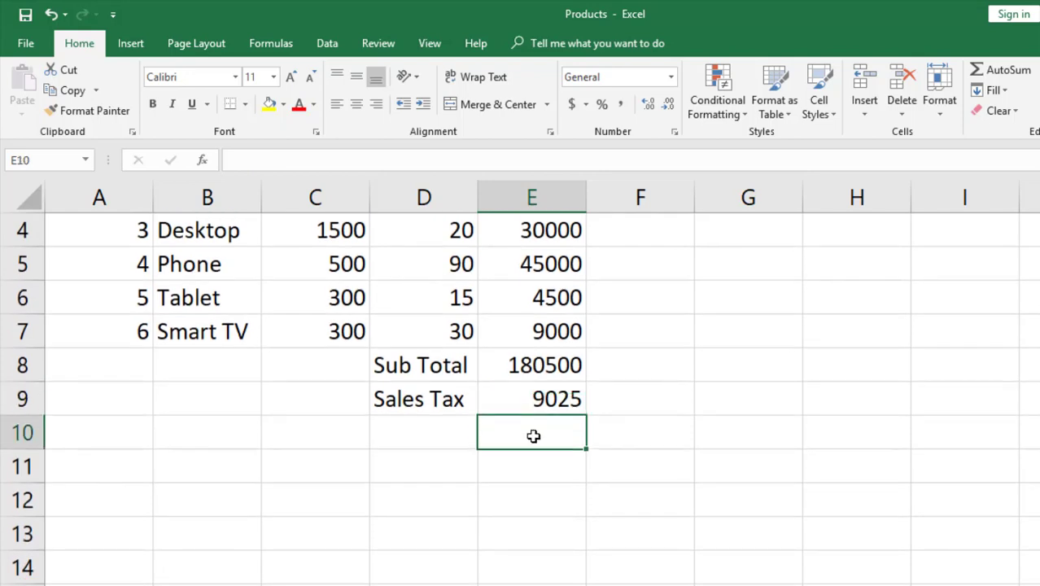
Label D10 'Grand Total' and widen column D to fit the label.
click(542, 365)
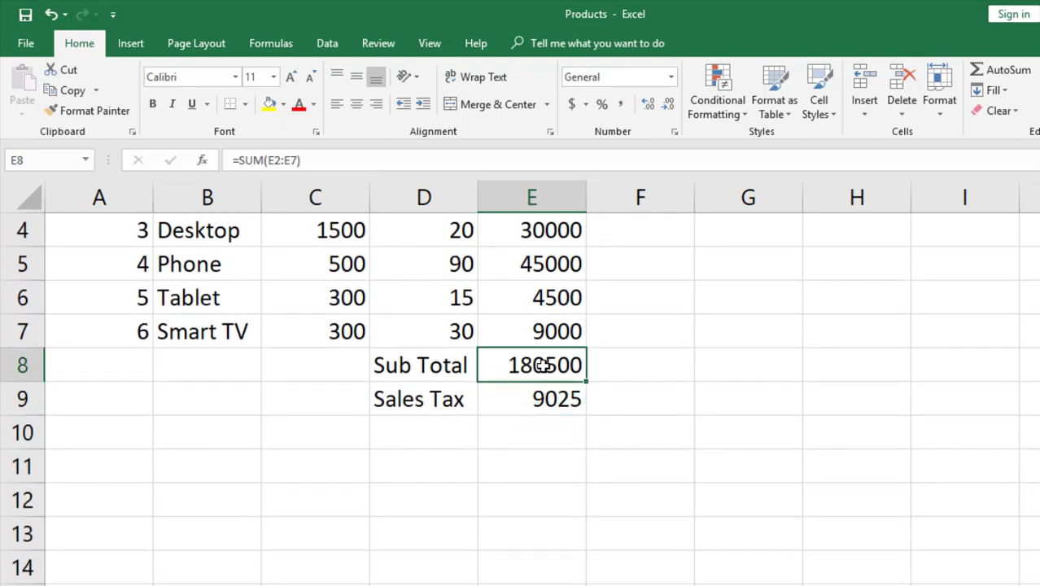
click(541, 397)
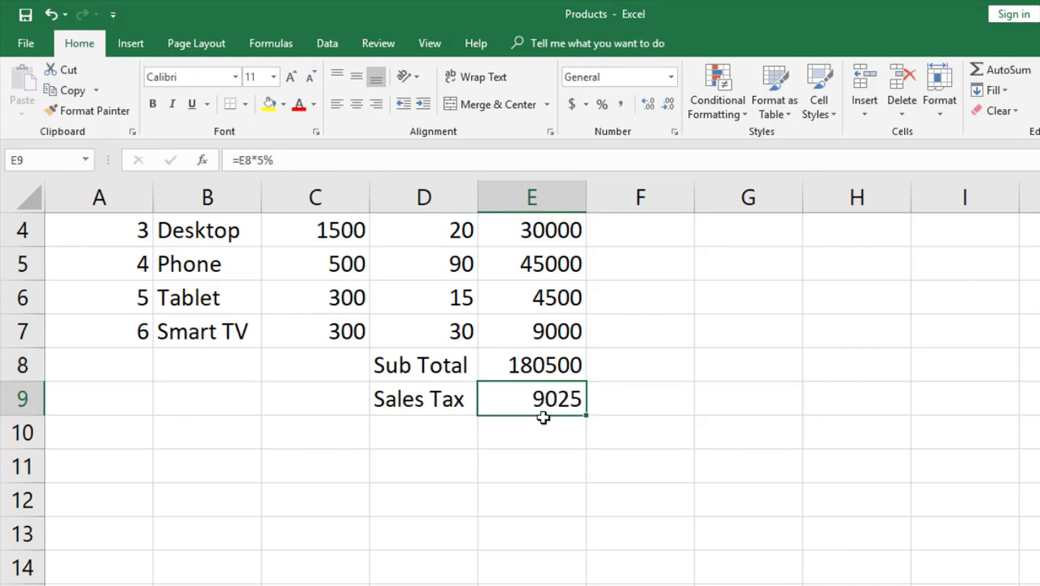
click(542, 430)
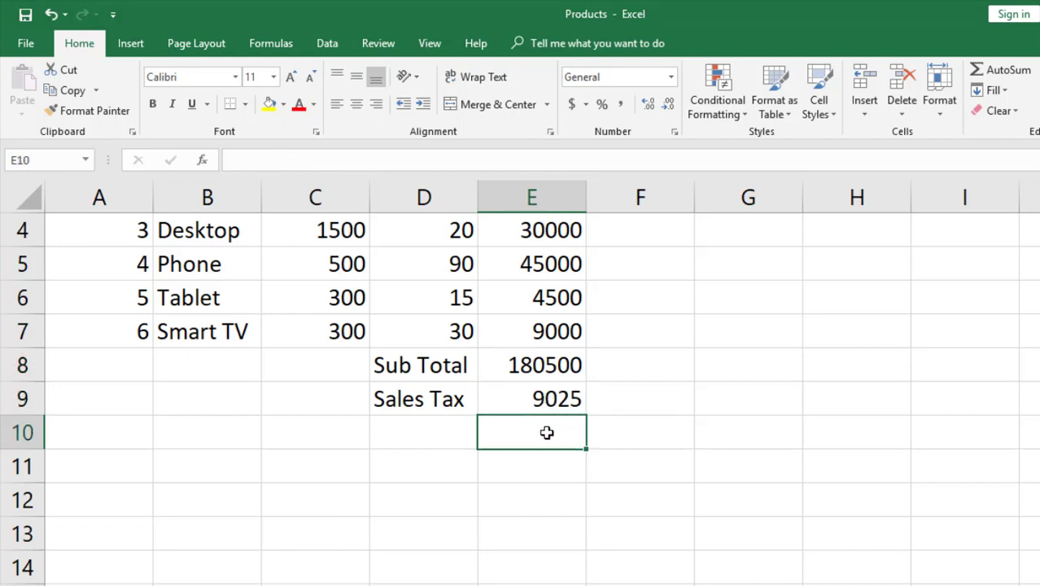
click(440, 442)
text(Grand)
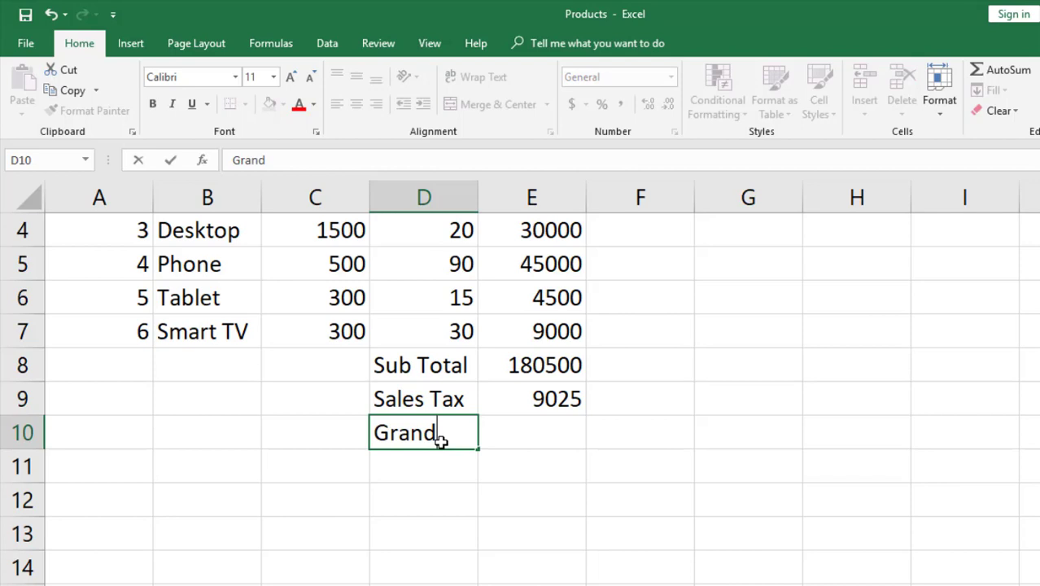
text( Total)
key(Return)
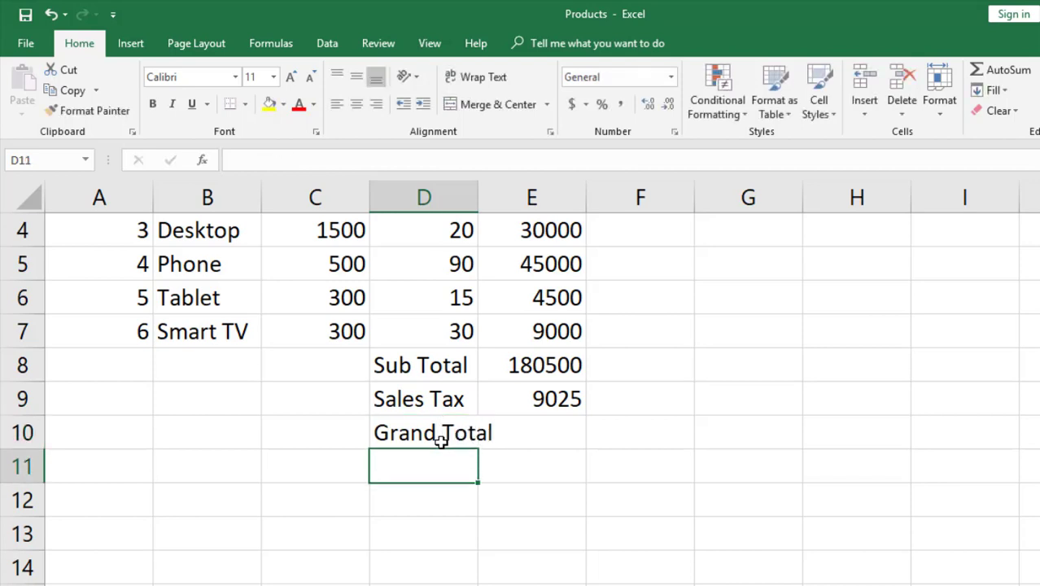
drag(483, 200, 505, 201)
Enter =E8+E9 in E10 for a grand total of 189525.
click(556, 432)
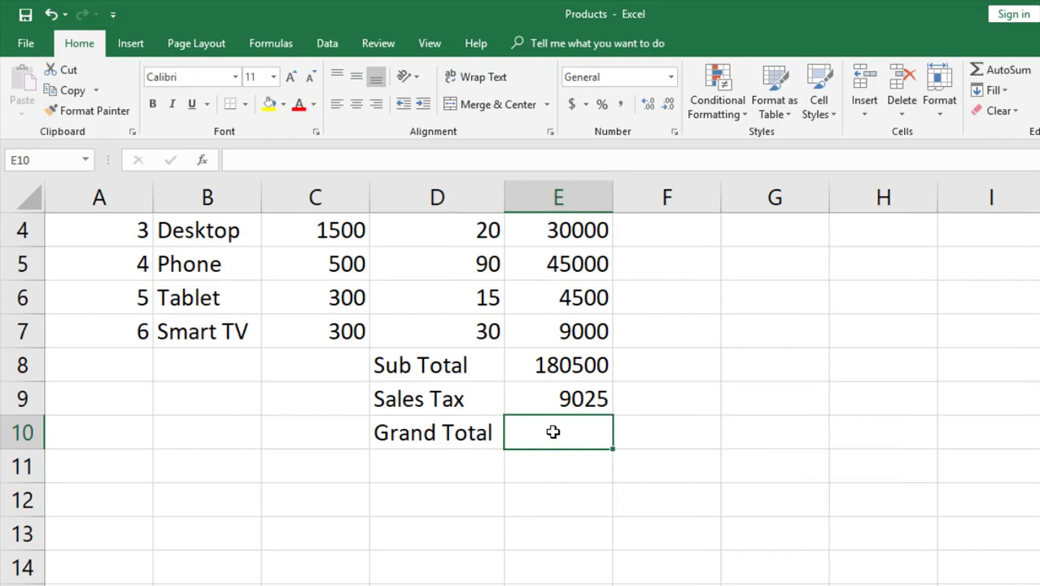
text(=)
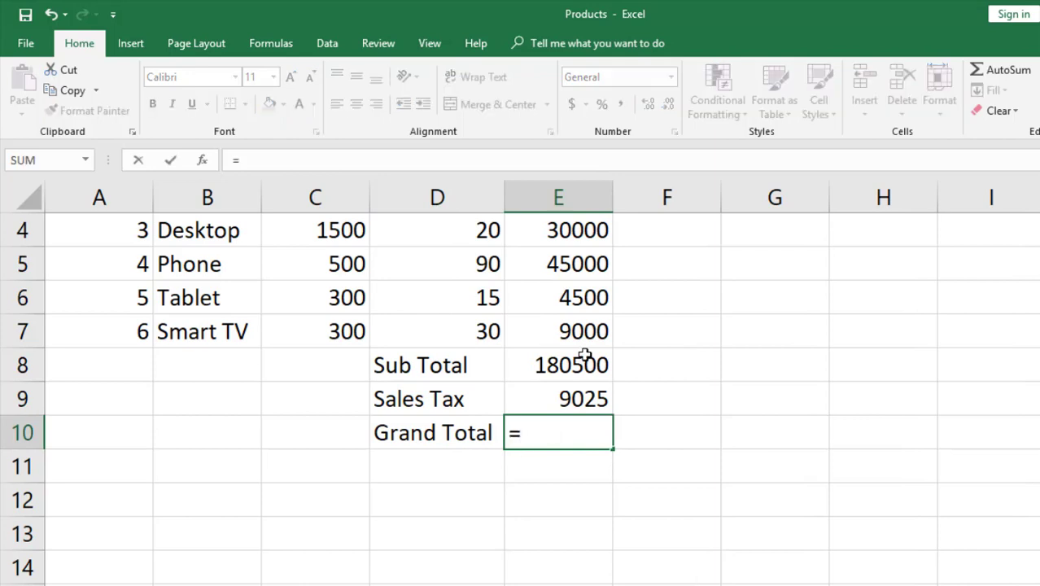
click(573, 366)
text(+)
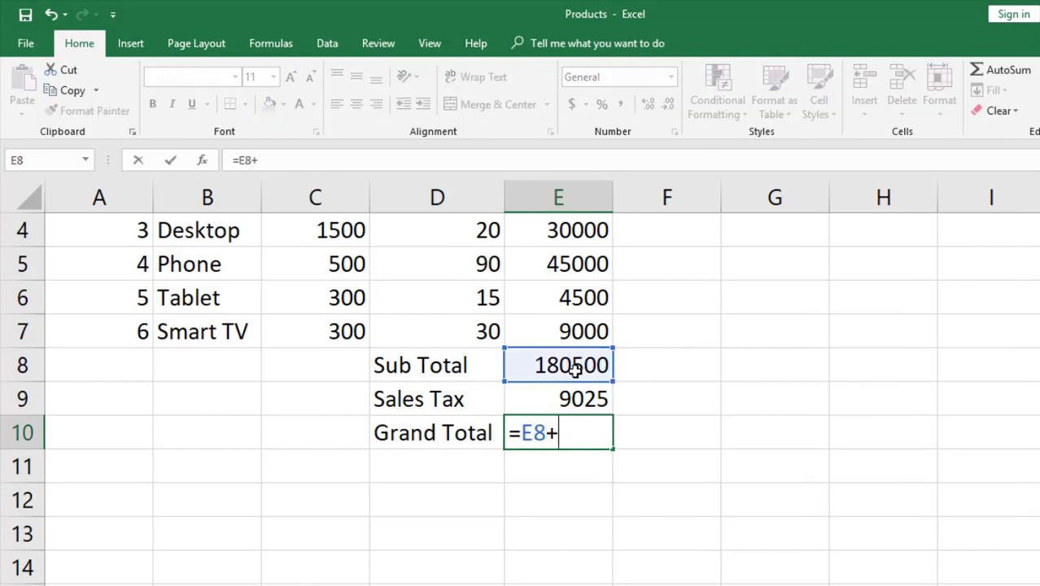
click(582, 400)
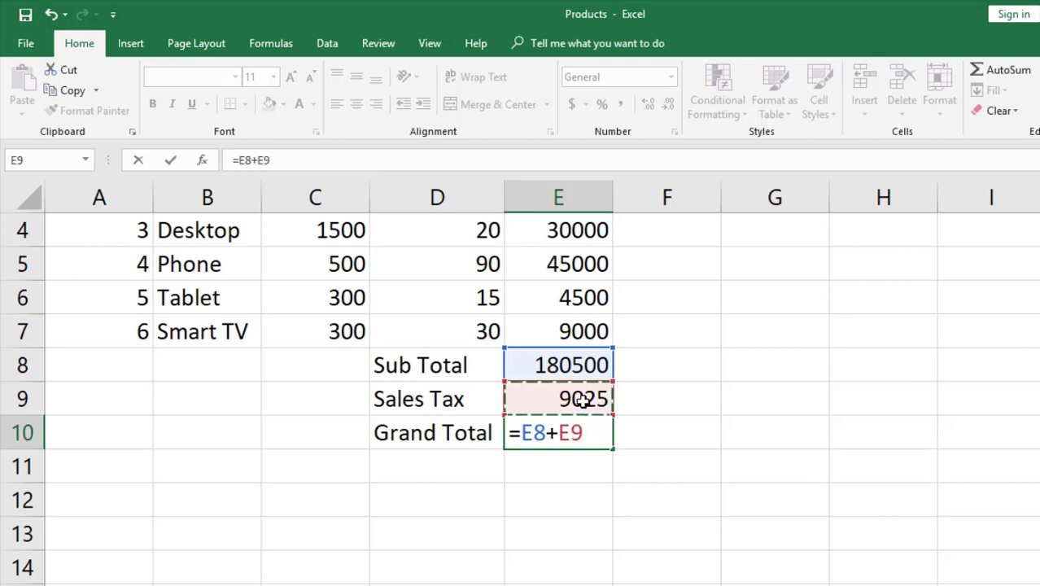
key(Return)
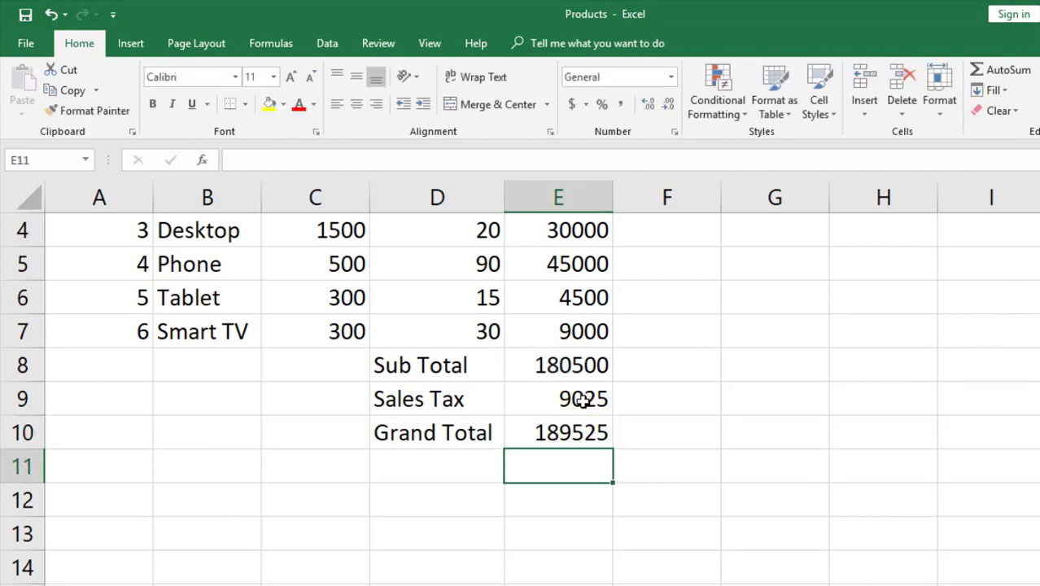
key(Up)
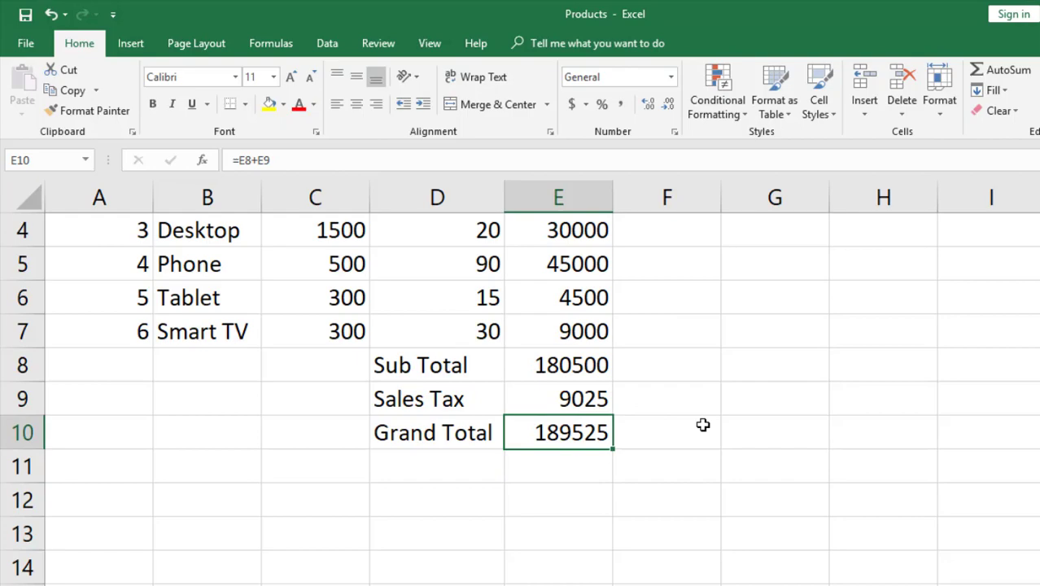
Scroll up so the header row through the Grand Total row are all visible.
scroll(697, 410, up, 1)
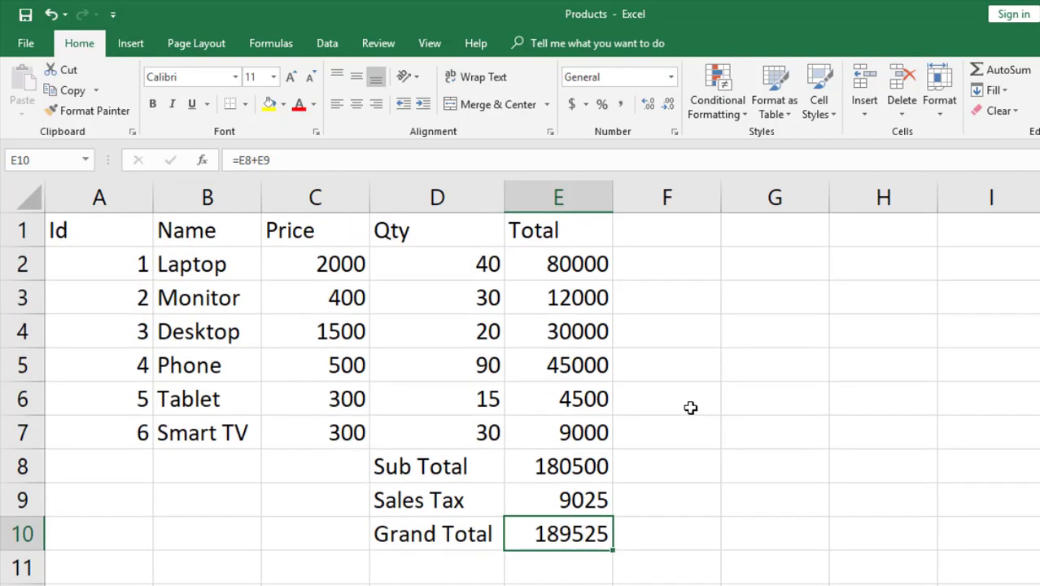